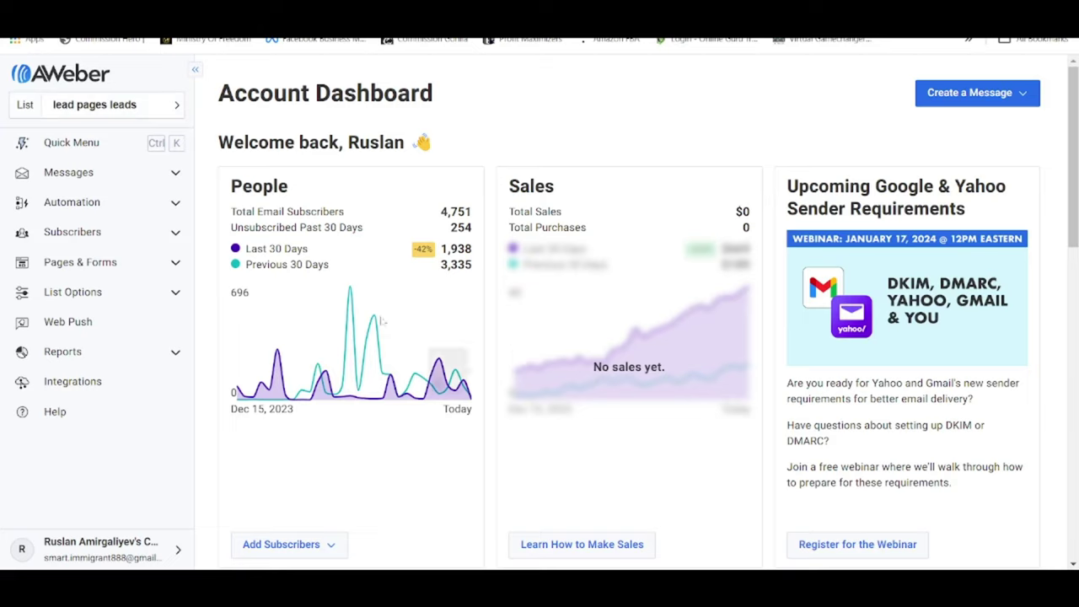
Go from the list's settings to AWeber's My Account > Domains and Addresses page of verified senders.
{"action": "left_click", "coordinate": [163, 294]}
{"action": "left_click", "coordinate": [124, 322]}
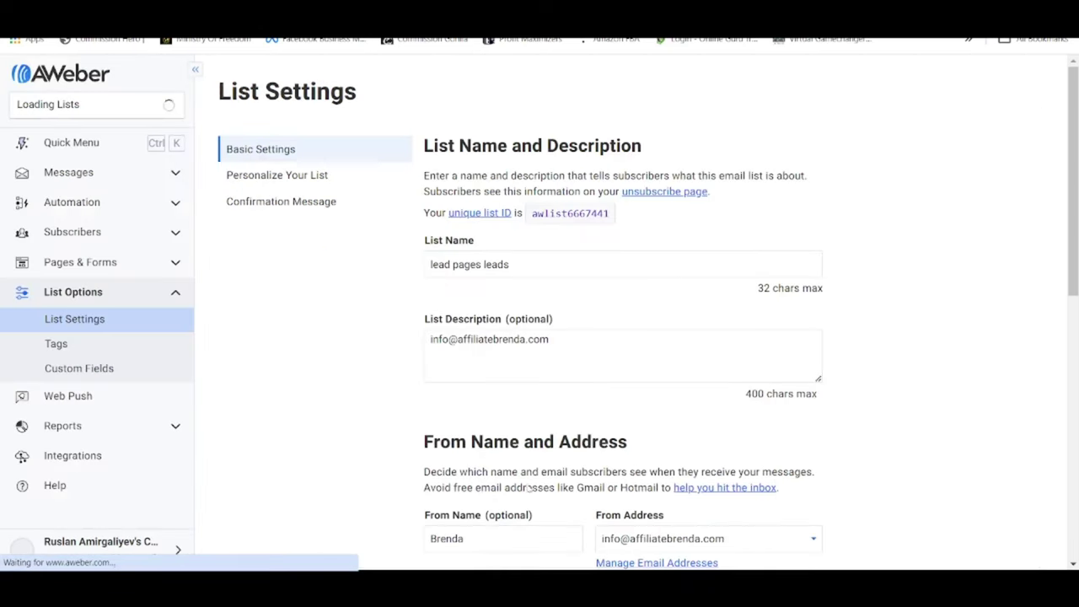
{"action": "left_click_drag", "start_coordinate": [425, 445], "coordinate": [694, 448]}
{"action": "scroll", "coordinate": [709, 422], "scroll_direction": "down", "scroll_amount": 3}
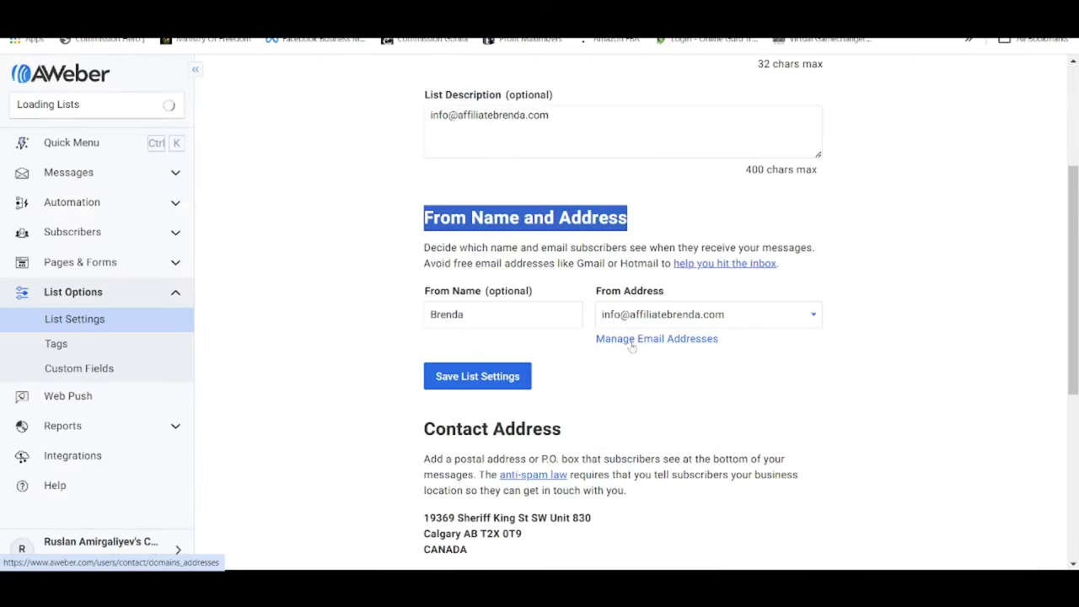
{"action": "left_click", "coordinate": [700, 342]}
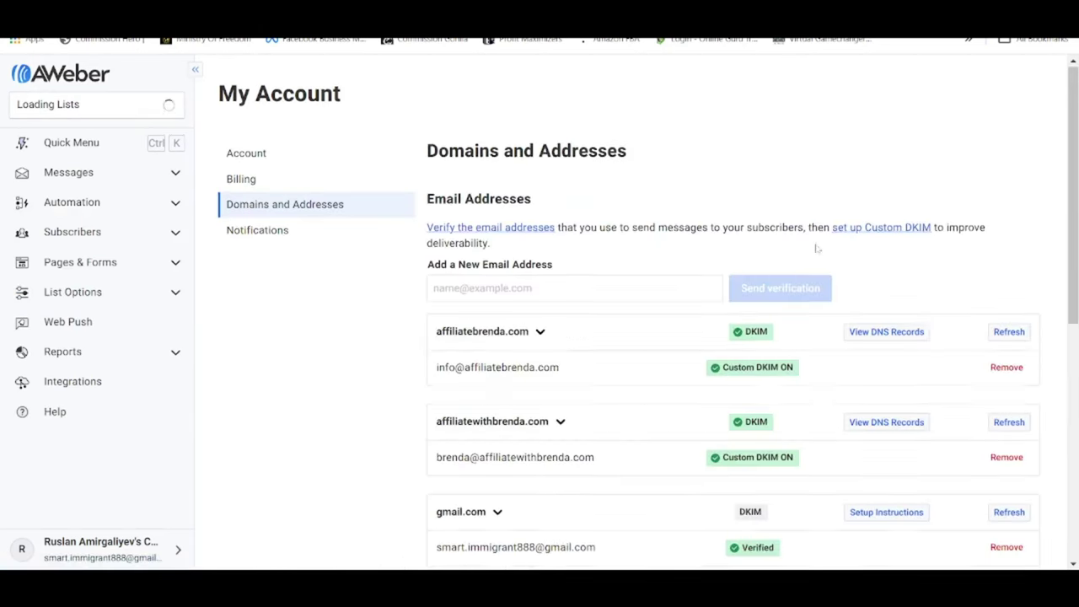
{"action": "scroll", "coordinate": [549, 166], "scroll_direction": "down", "scroll_amount": 3}
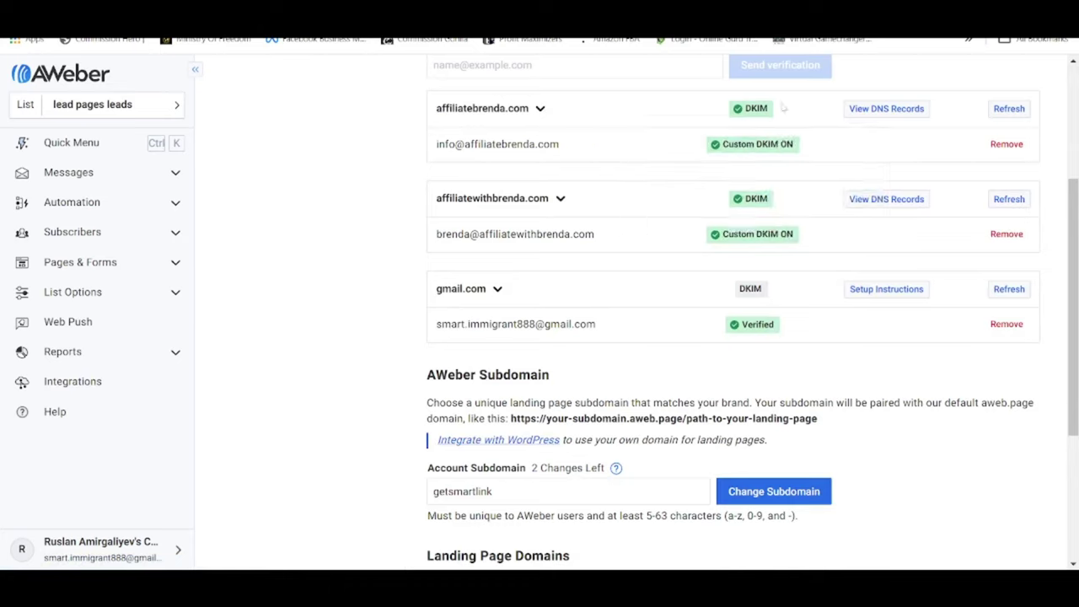
{"action": "scroll", "coordinate": [642, 116], "scroll_direction": "up", "scroll_amount": 1}
{"action": "left_click", "coordinate": [642, 140]}
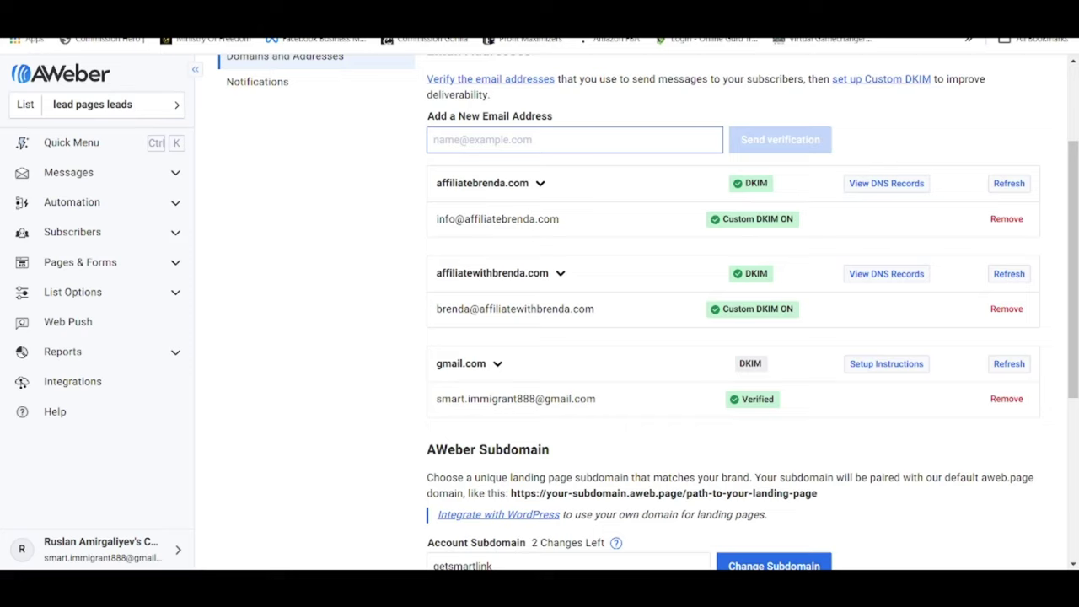
{"action": "left_click", "coordinate": [785, 136]}
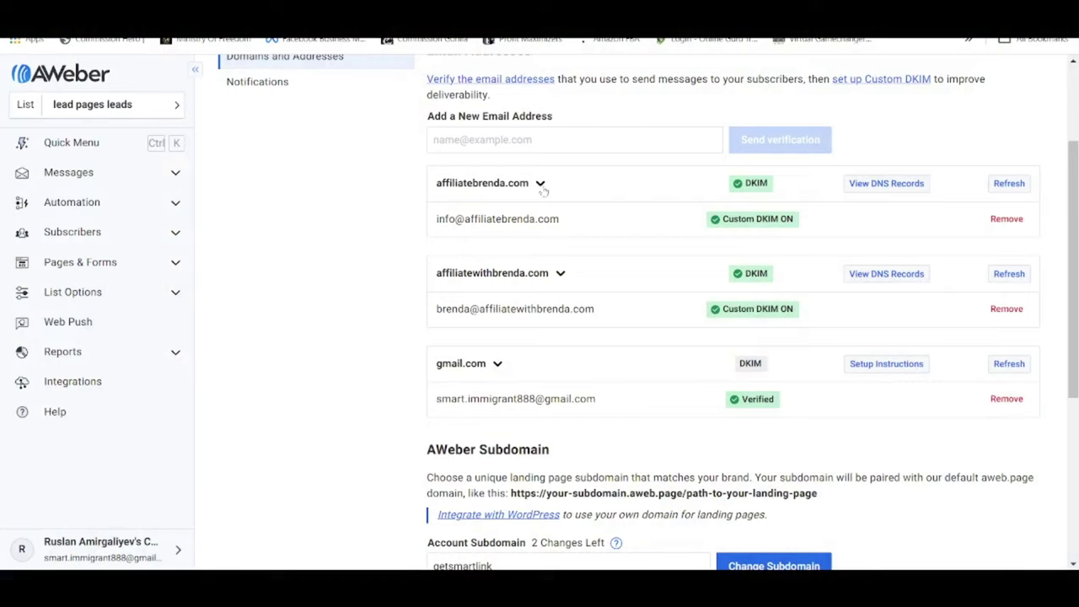
Show the three Installed DKIM CNAME records for affiliatewithbrenda.com, then go to Bluehost's Websites page.
{"action": "left_click", "coordinate": [544, 140]}
{"action": "left_click", "coordinate": [744, 141]}
{"action": "mouse_move", "coordinate": [746, 185]}
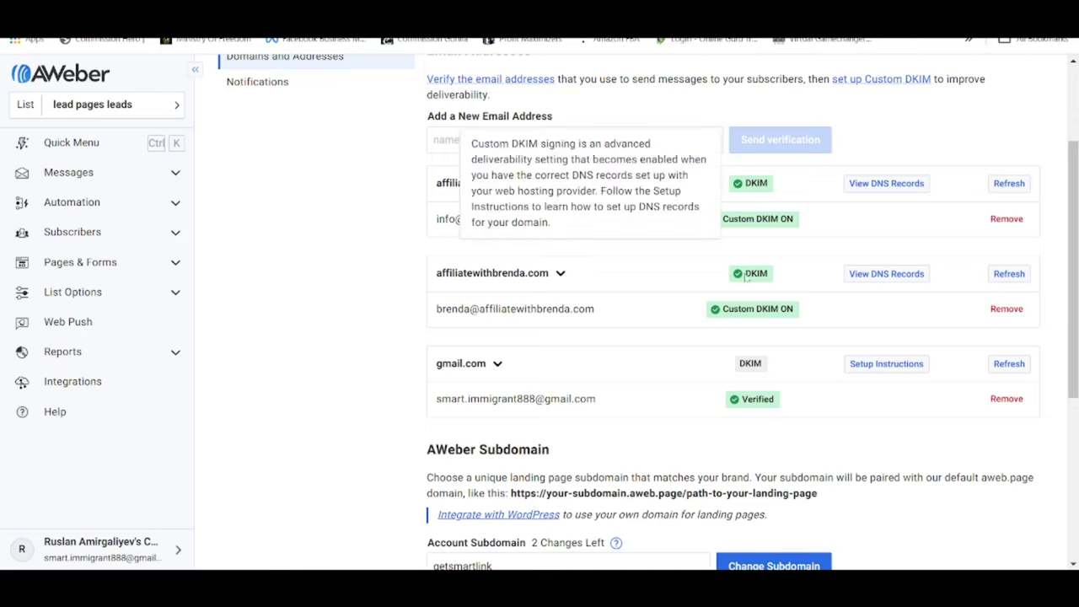
{"action": "mouse_move", "coordinate": [747, 287]}
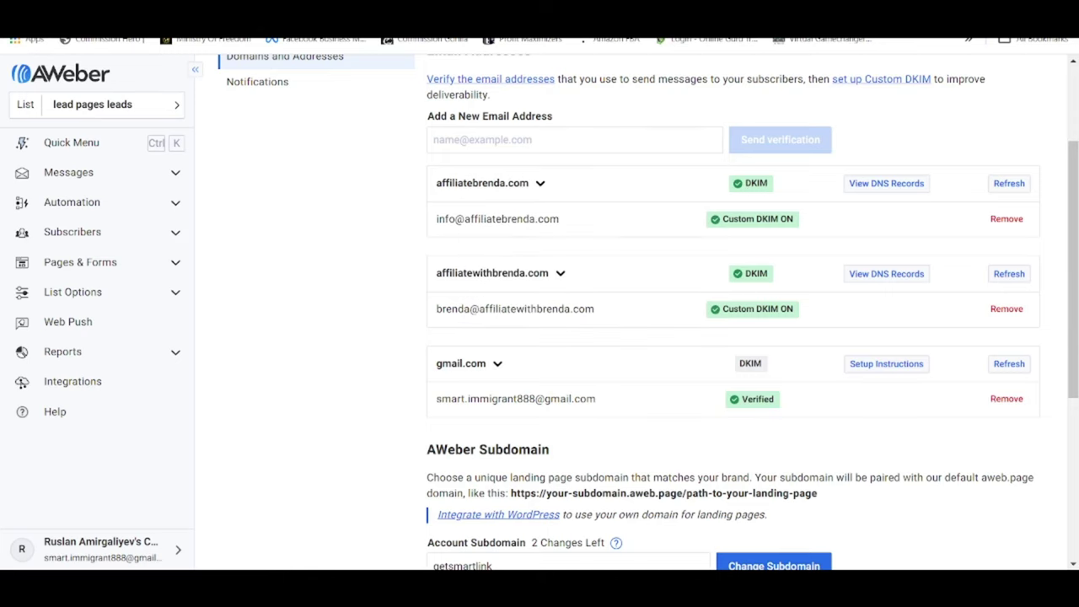
{"action": "mouse_move", "coordinate": [753, 219]}
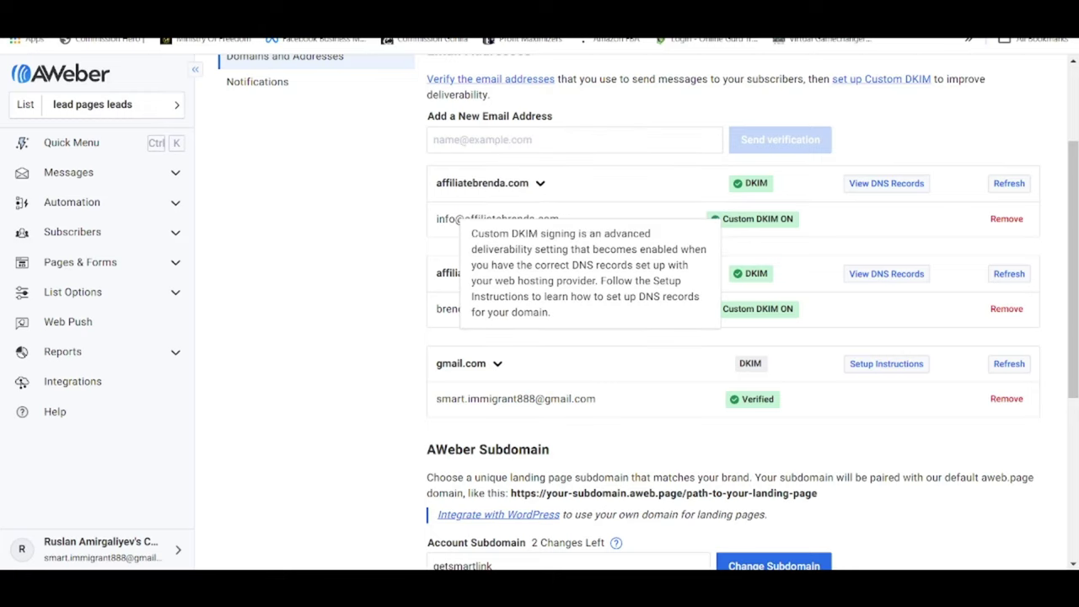
{"action": "scroll", "coordinate": [345, 273], "scroll_direction": "down", "scroll_amount": 1}
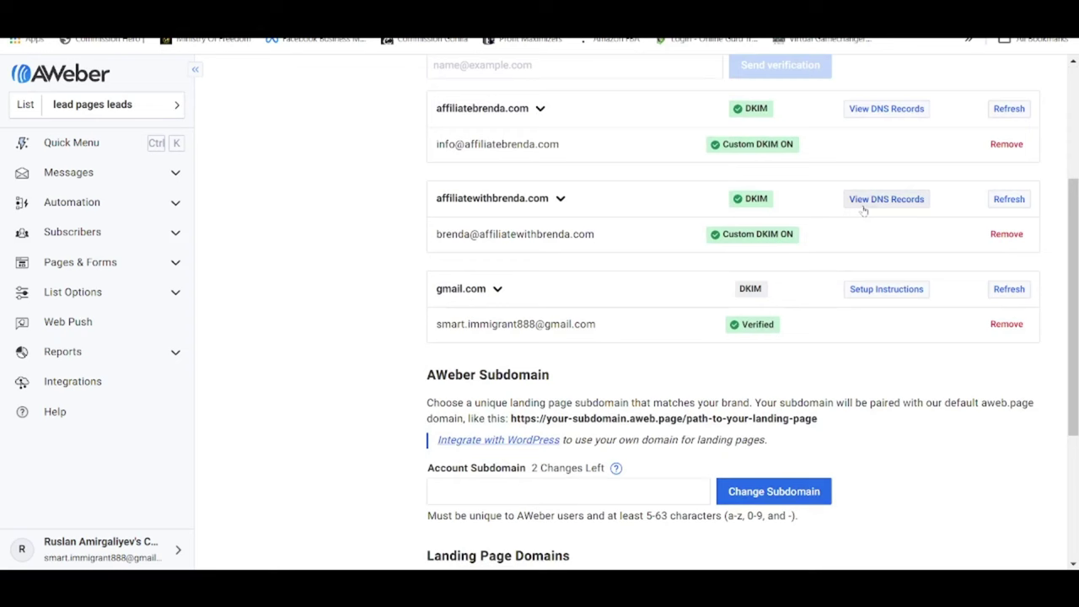
{"action": "left_click", "coordinate": [887, 199]}
{"action": "scroll", "coordinate": [498, 278], "scroll_direction": "down", "scroll_amount": 3}
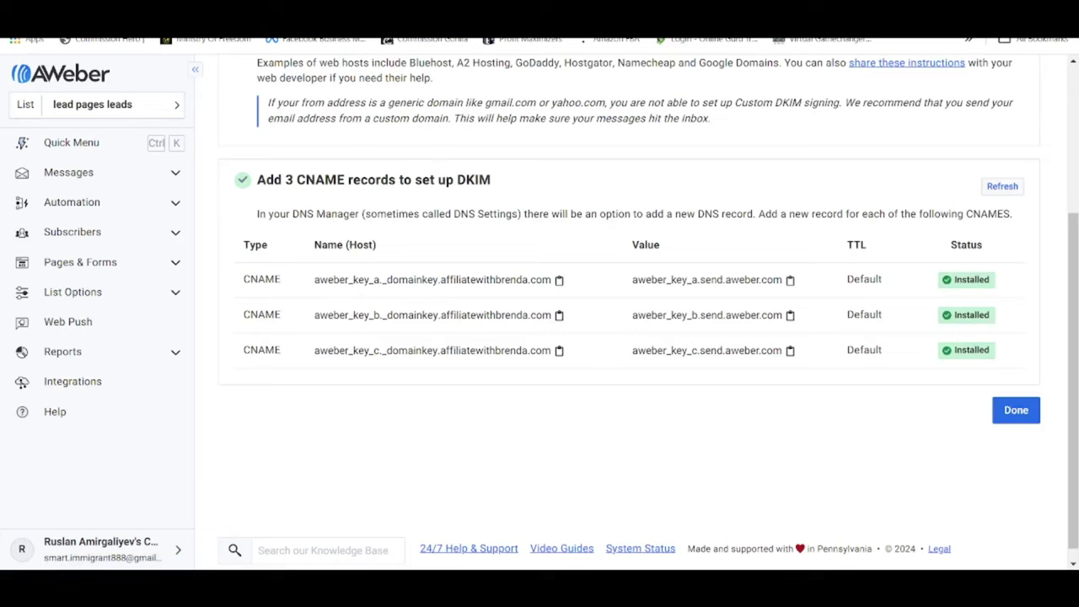
{"action": "left_click_drag", "start_coordinate": [951, 245], "coordinate": [977, 244]}
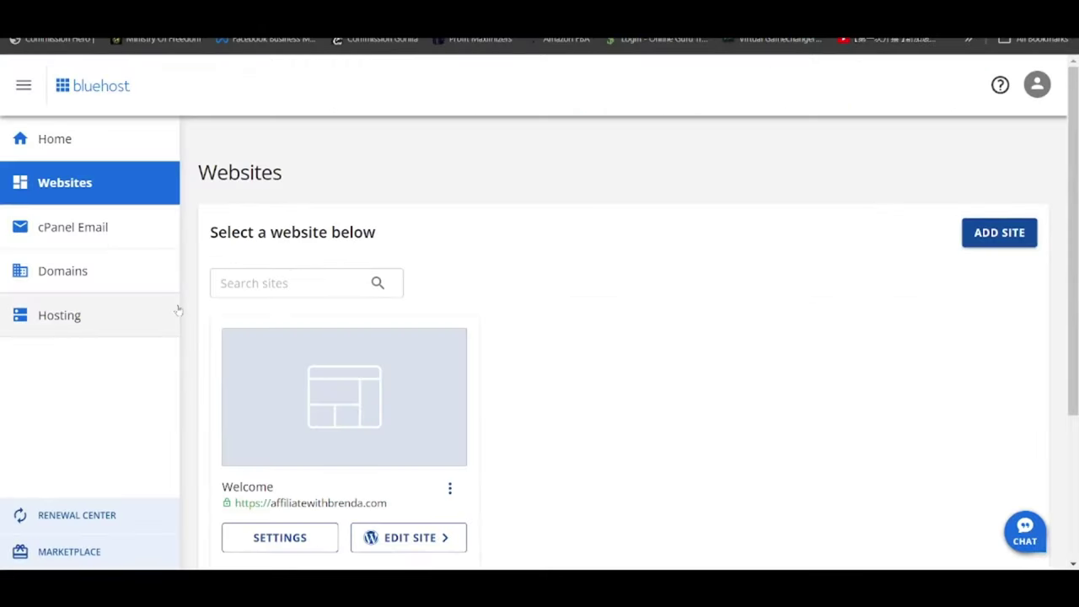
Open Advanced DNS Records for affiliatewithbrenda.com from Domains > Advanced Tools and review the aweber_key CNAMEs.
{"action": "left_click", "coordinate": [84, 271]}
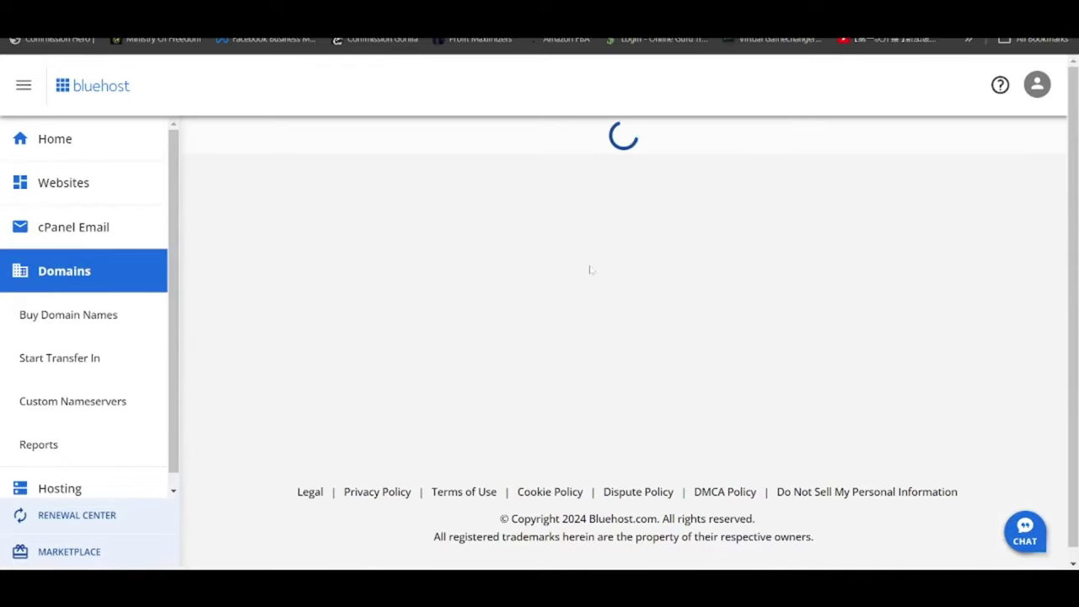
{"action": "scroll", "coordinate": [591, 270], "scroll_direction": "down", "scroll_amount": 5}
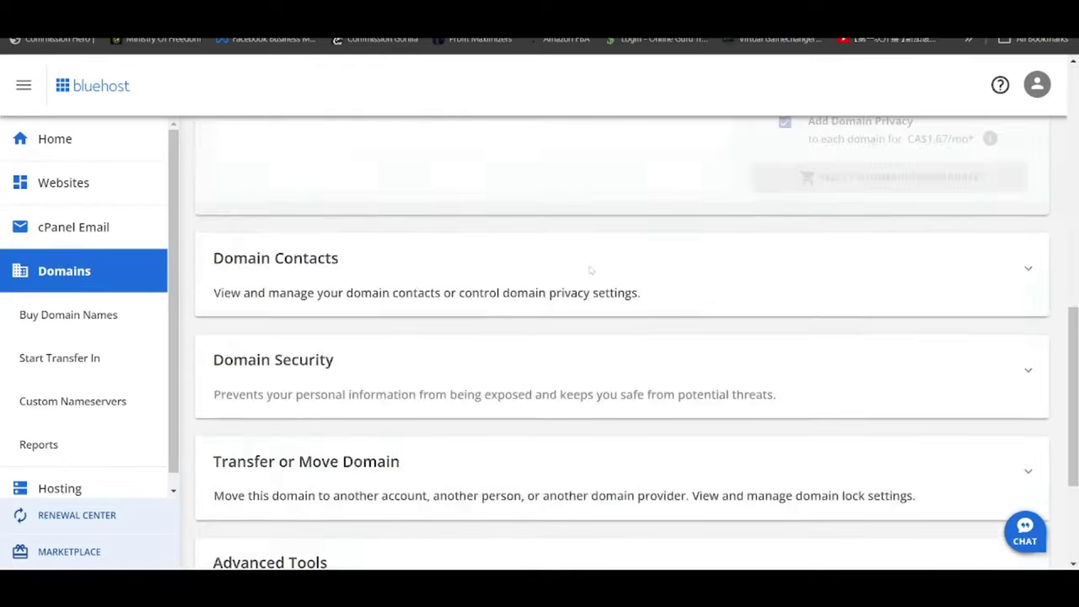
{"action": "scroll", "coordinate": [591, 270], "scroll_direction": "down", "scroll_amount": 3}
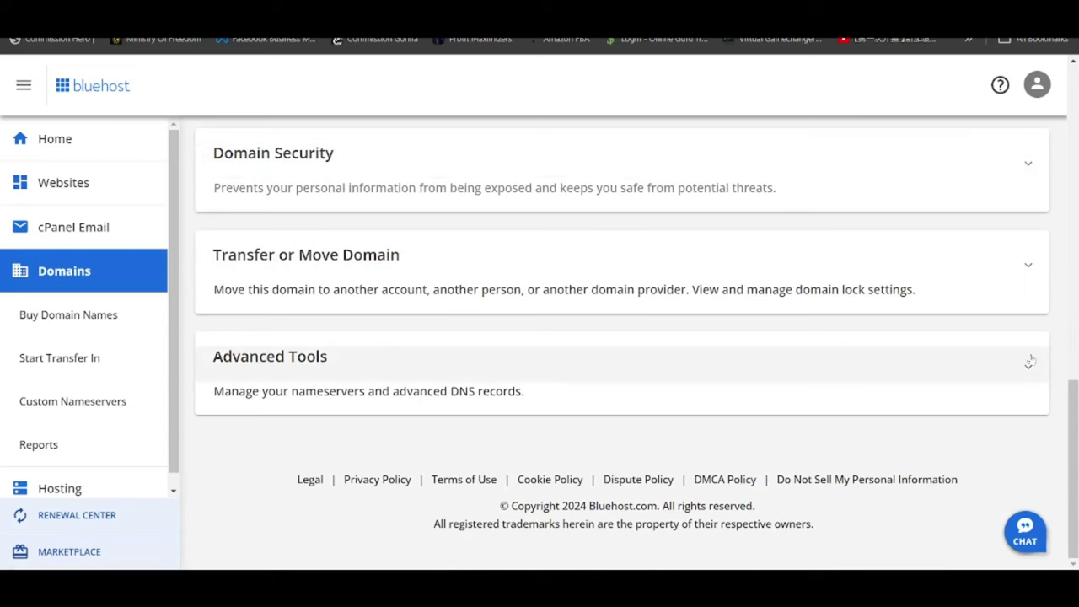
{"action": "left_click", "coordinate": [1029, 362]}
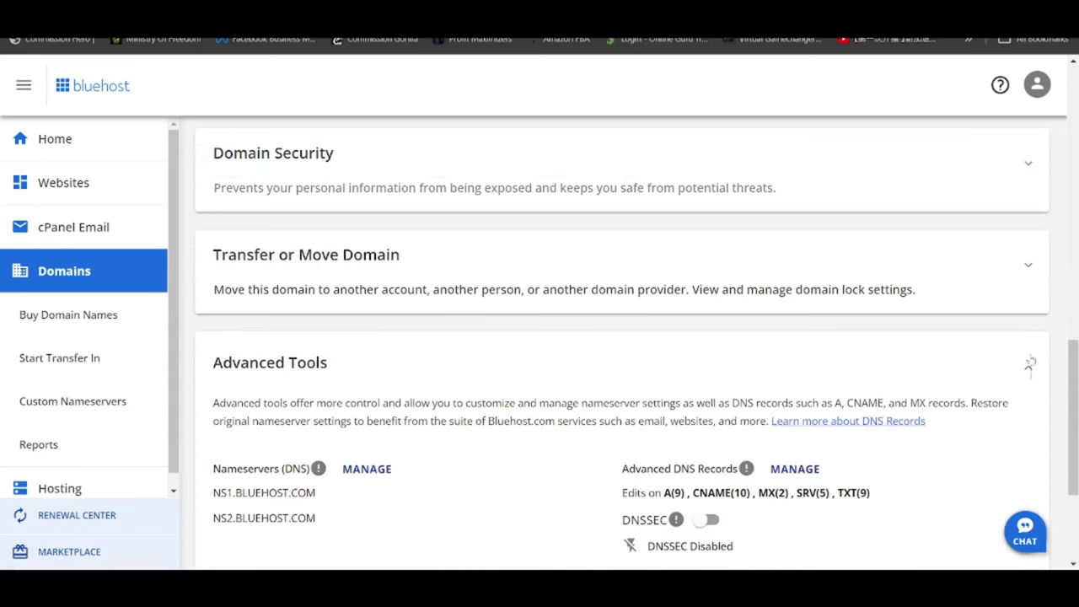
{"action": "left_click", "coordinate": [795, 469]}
{"action": "left_click", "coordinate": [659, 408]}
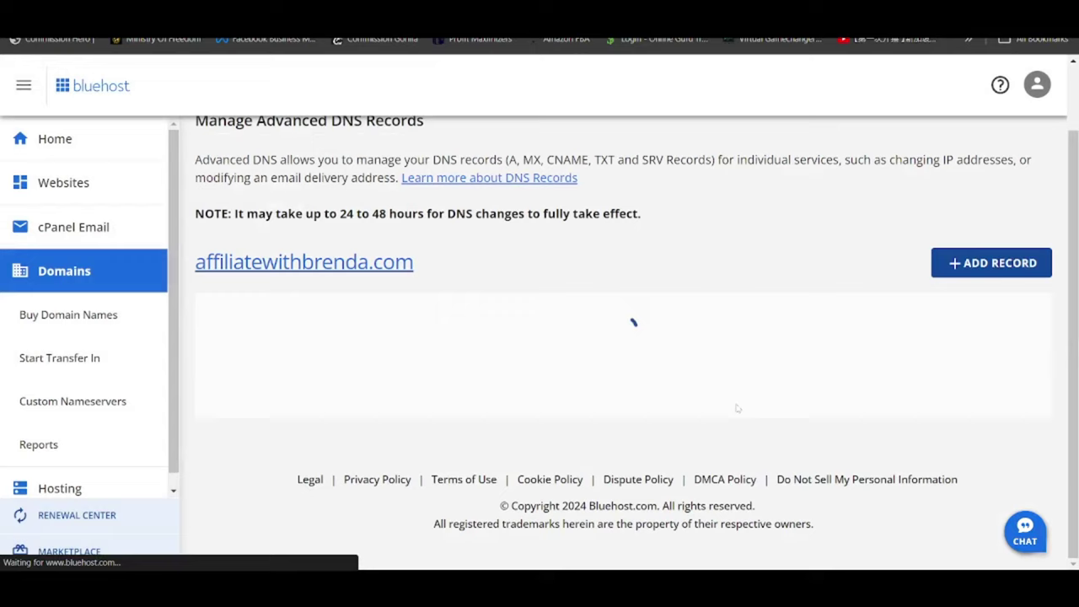
{"action": "scroll", "coordinate": [982, 235], "scroll_direction": "down", "scroll_amount": 10}
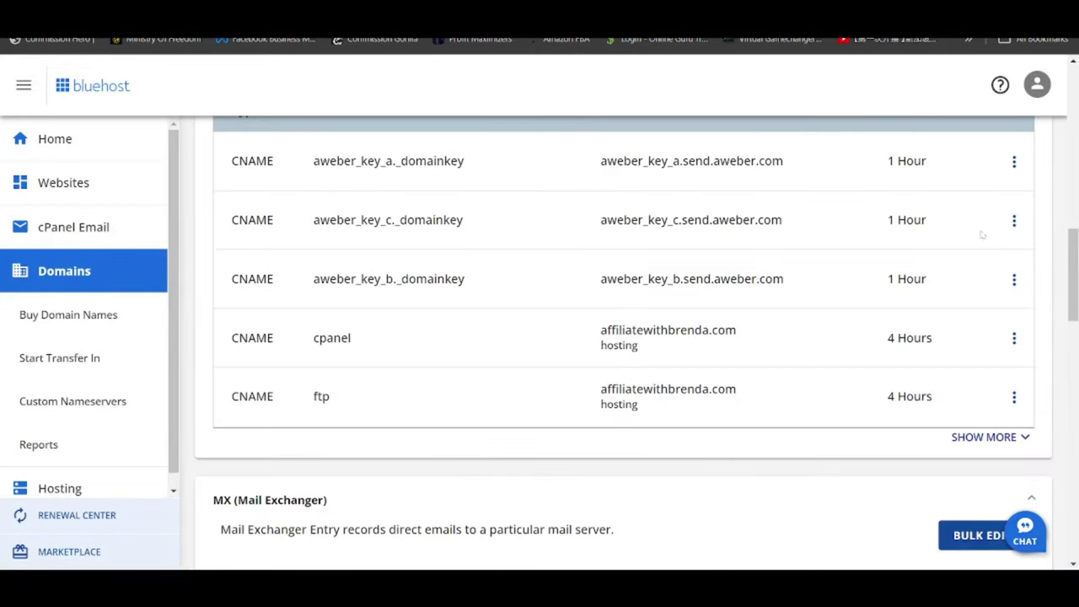
{"action": "scroll", "coordinate": [1075, 241], "scroll_direction": "up", "scroll_amount": 10}
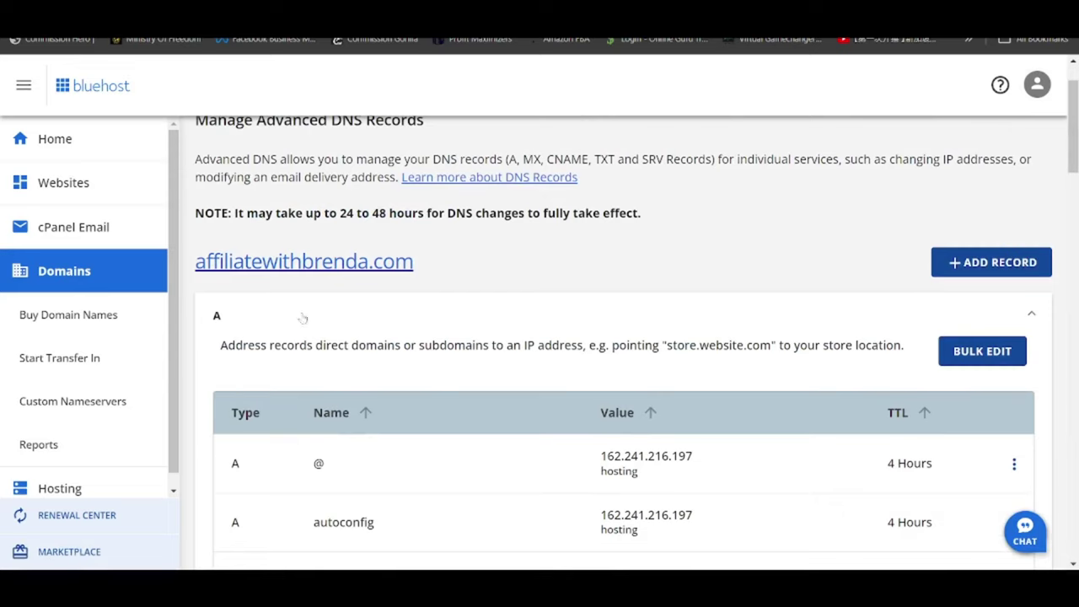
{"action": "left_click_drag", "start_coordinate": [1073, 135], "coordinate": [1075, 325]}
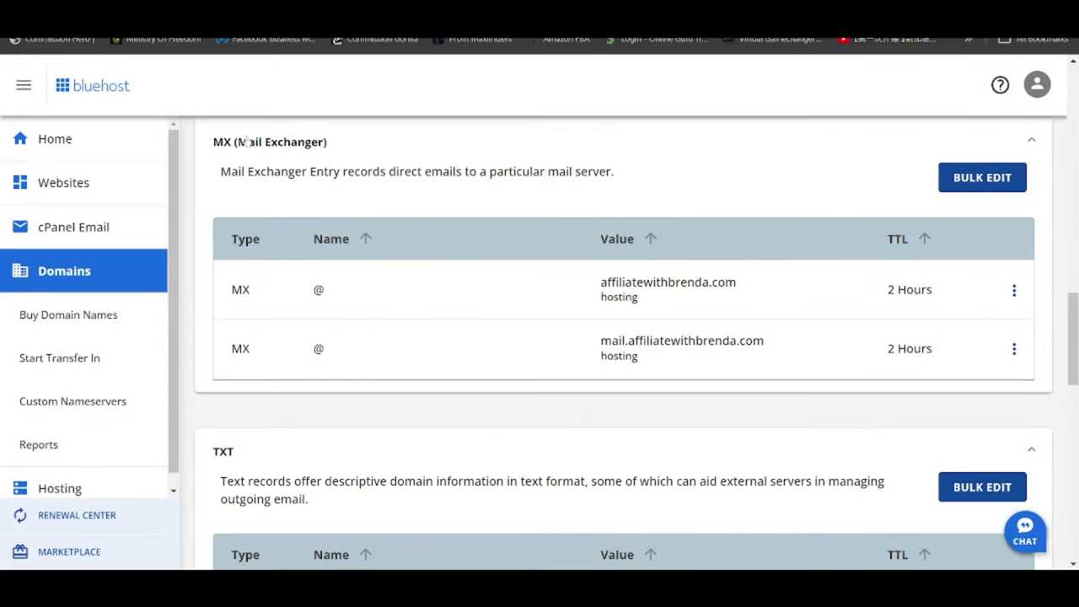
{"action": "left_click_drag", "start_coordinate": [1075, 319], "coordinate": [1072, 233]}
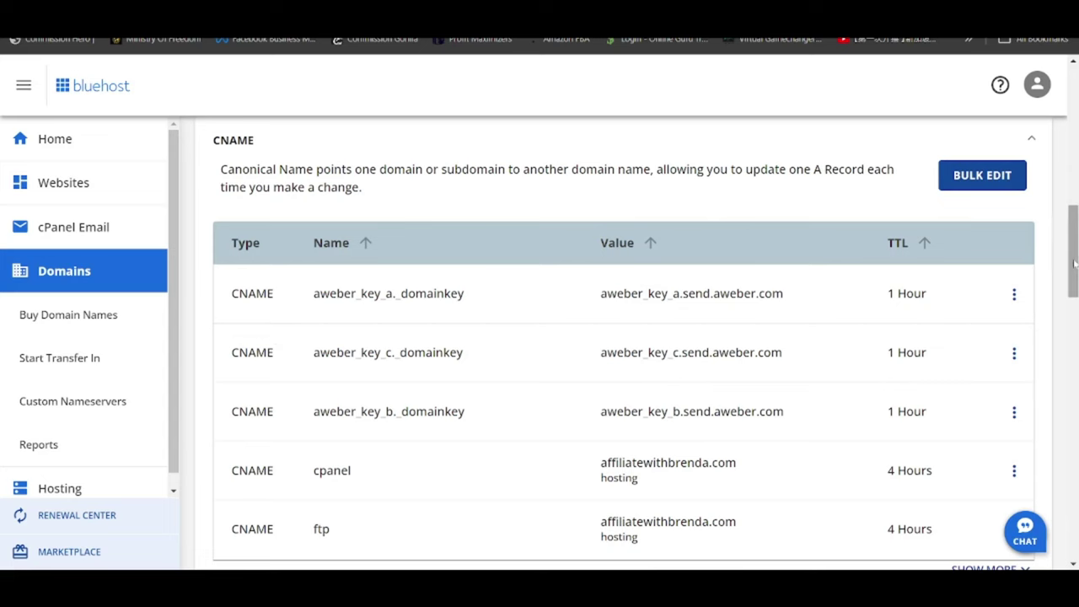
{"action": "left_click_drag", "start_coordinate": [1073, 263], "coordinate": [1073, 124]}
Add a new CNAME record referring to another host, with aweber_key_a as the host name.
{"action": "left_click", "coordinate": [985, 345]}
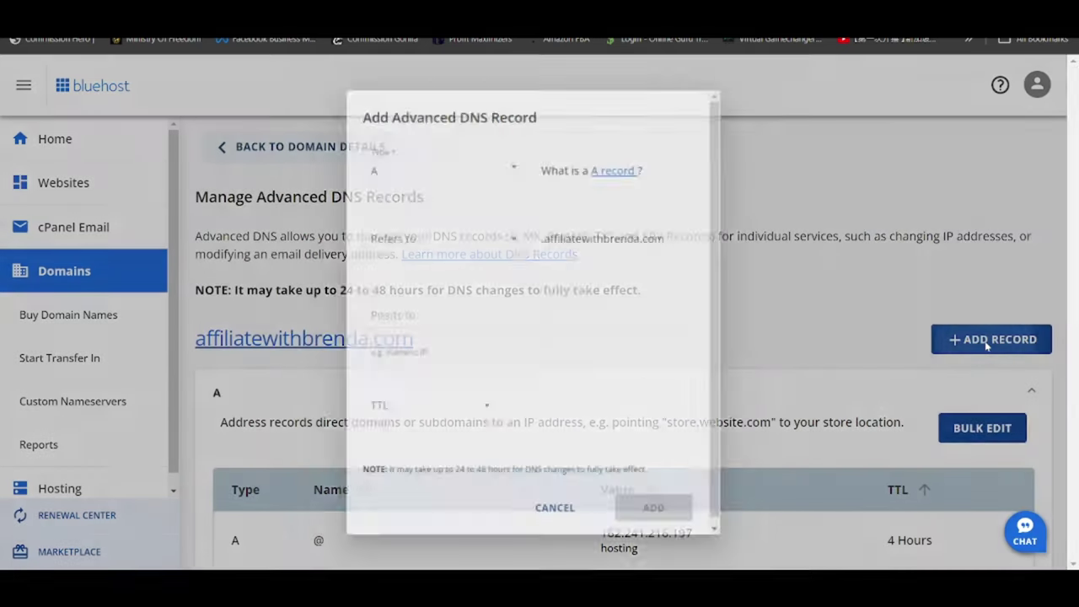
{"action": "left_click", "coordinate": [495, 160]}
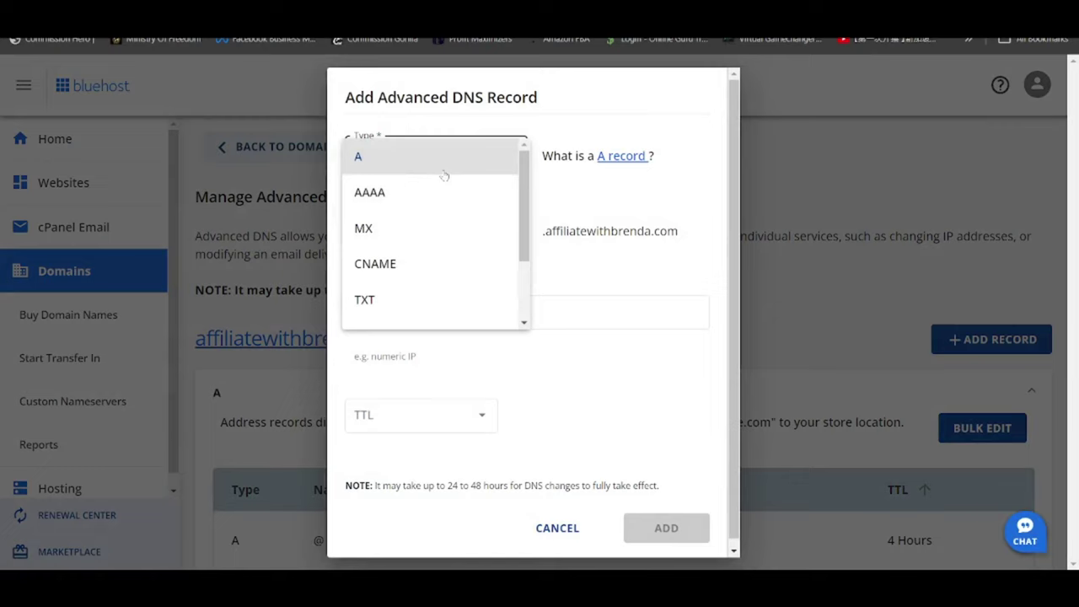
{"action": "left_click", "coordinate": [399, 264]}
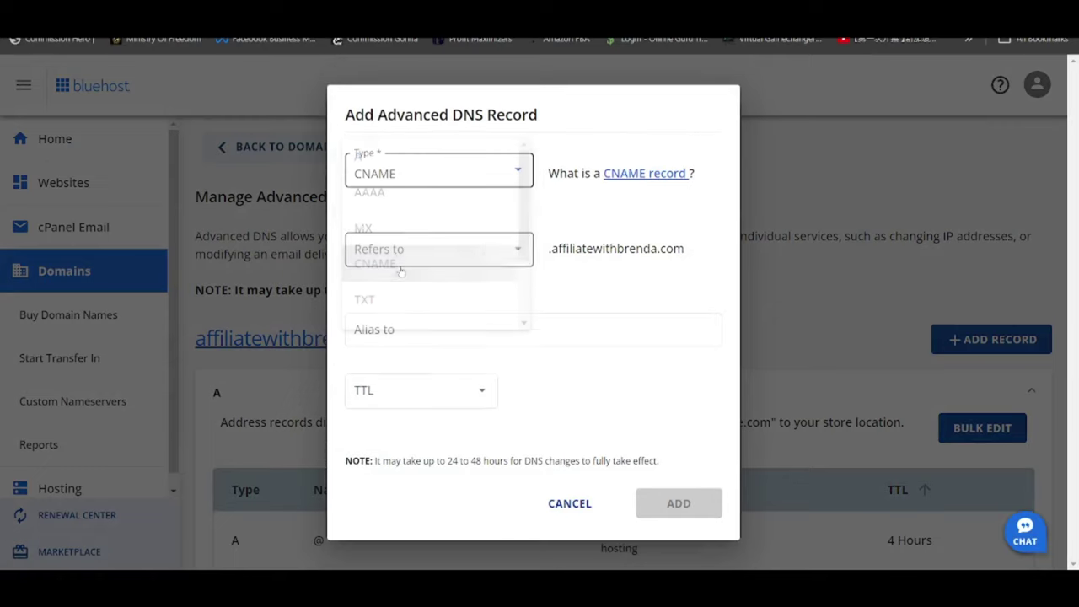
{"action": "left_click", "coordinate": [511, 250]}
{"action": "left_click", "coordinate": [417, 324]}
{"action": "left_click", "coordinate": [426, 321]}
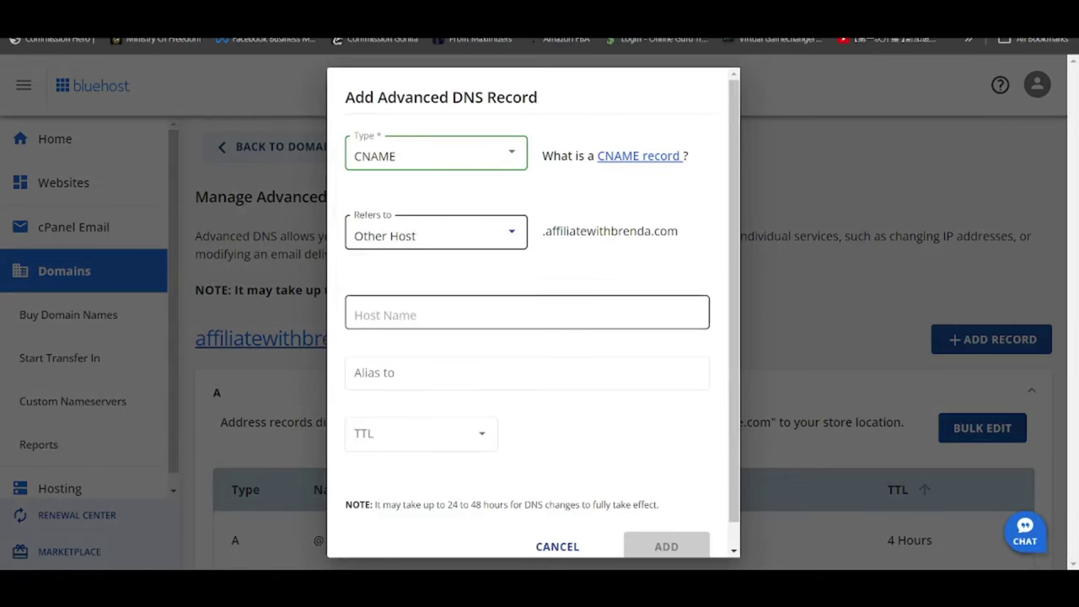
{"action": "key", "text": "alt+Tab"}
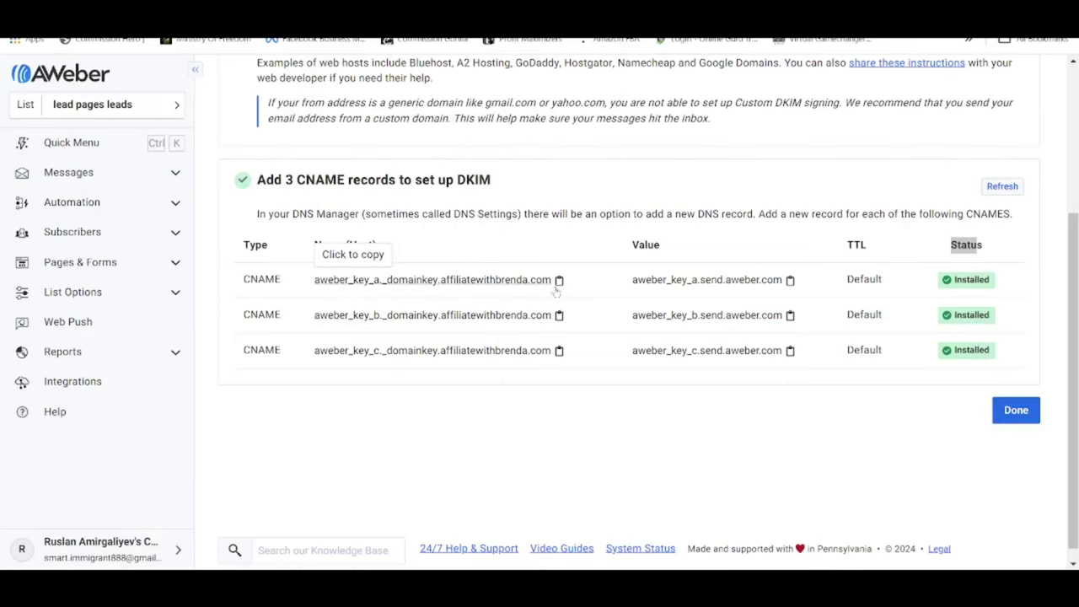
{"action": "key", "text": "alt+Tab"}
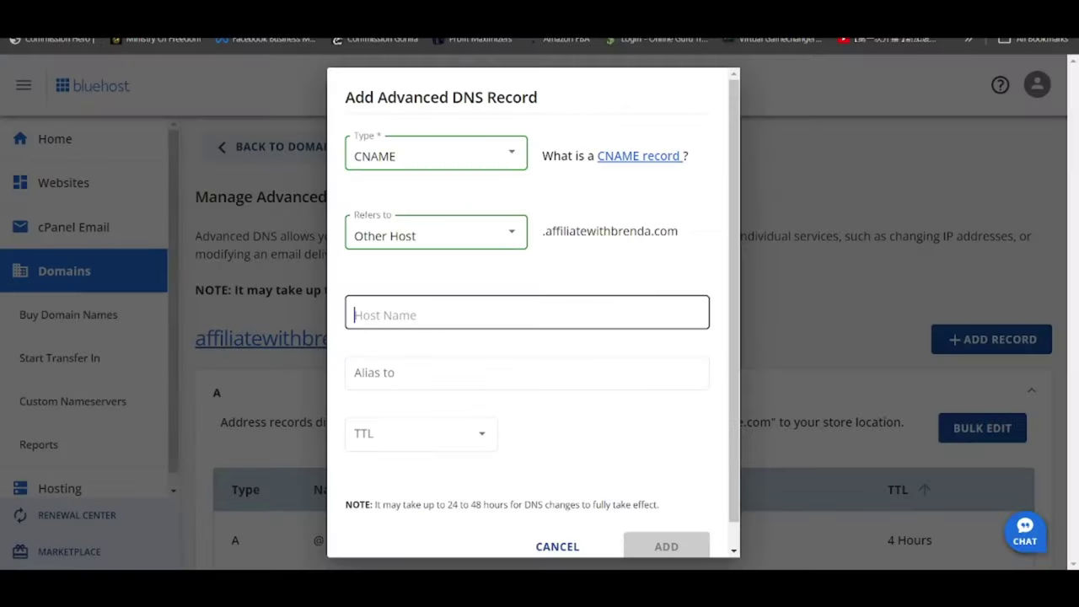
{"action": "type", "text": "aweber_key_a._domainkey.affiliatewithbrenda.com"}
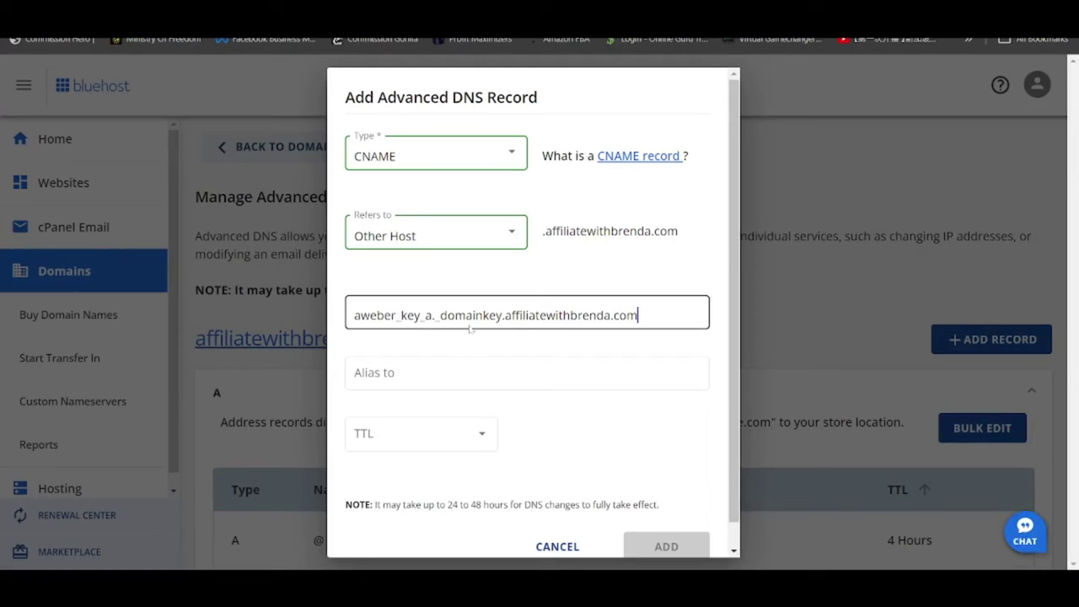
Alias the record to aweber_key_a.send.aweber.com and set its TTL to 1 Hour.
{"action": "key", "text": "alt+Tab"}
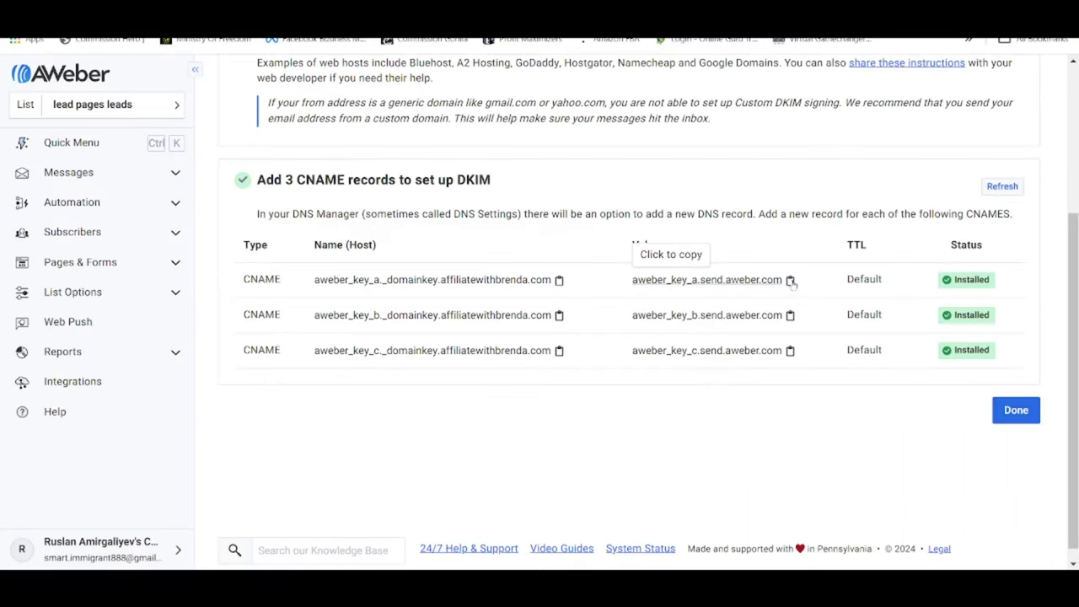
{"action": "left_click", "coordinate": [790, 281]}
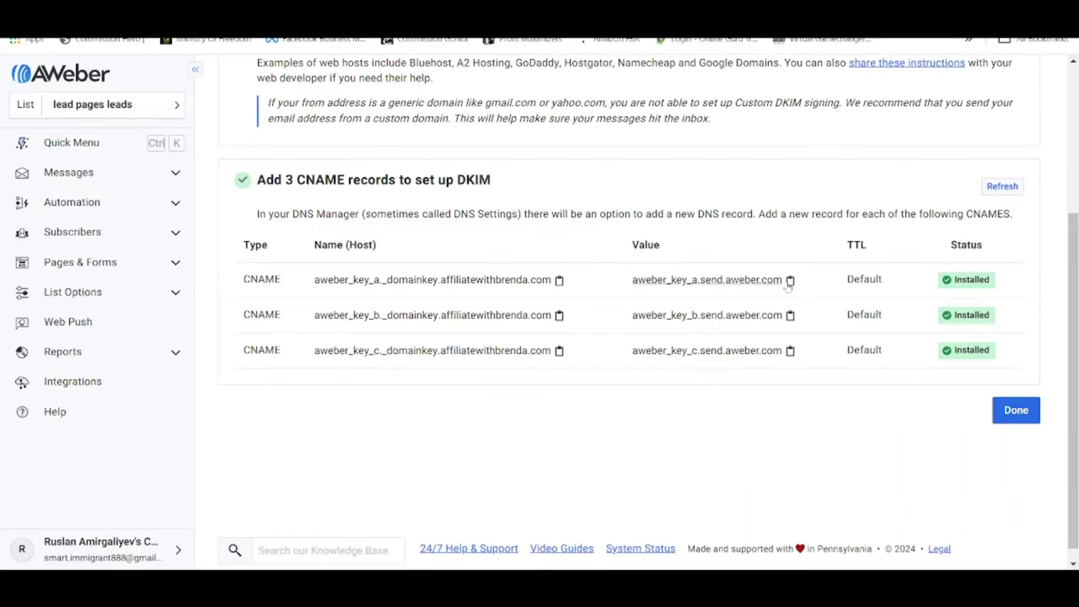
{"action": "key", "text": "alt+Tab"}
{"action": "key", "text": "ctrl+v"}
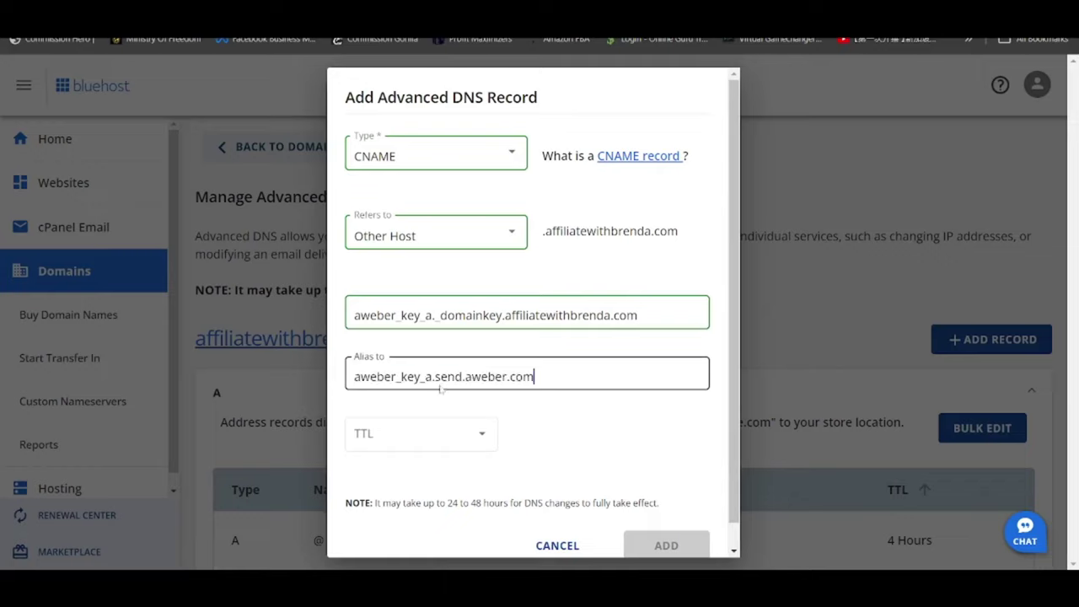
{"action": "left_click", "coordinate": [503, 433]}
{"action": "left_click", "coordinate": [390, 344]}
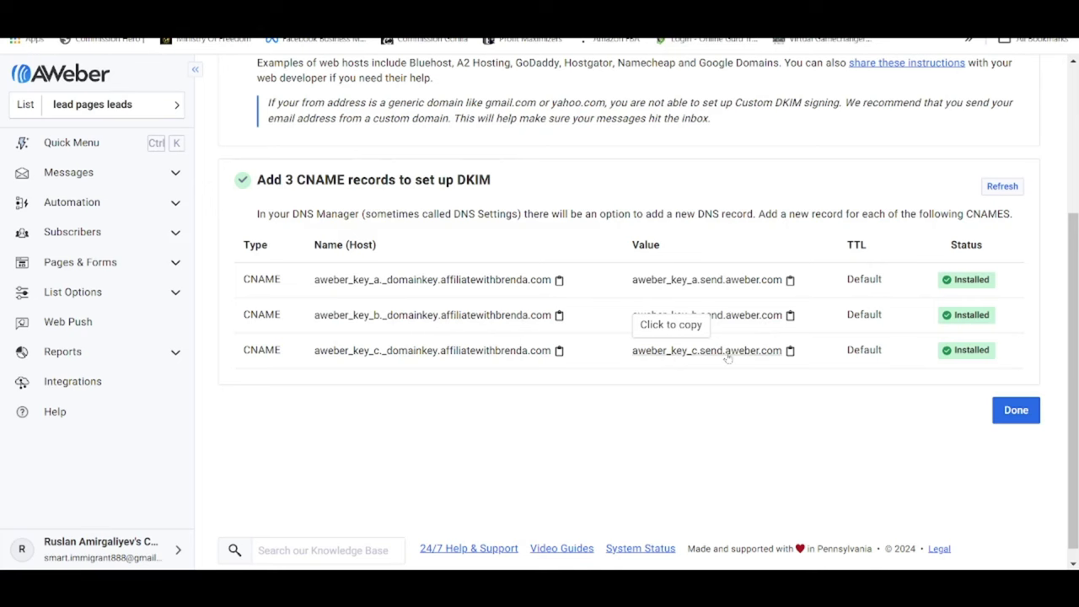
{"action": "left_click", "coordinate": [57, 17]}
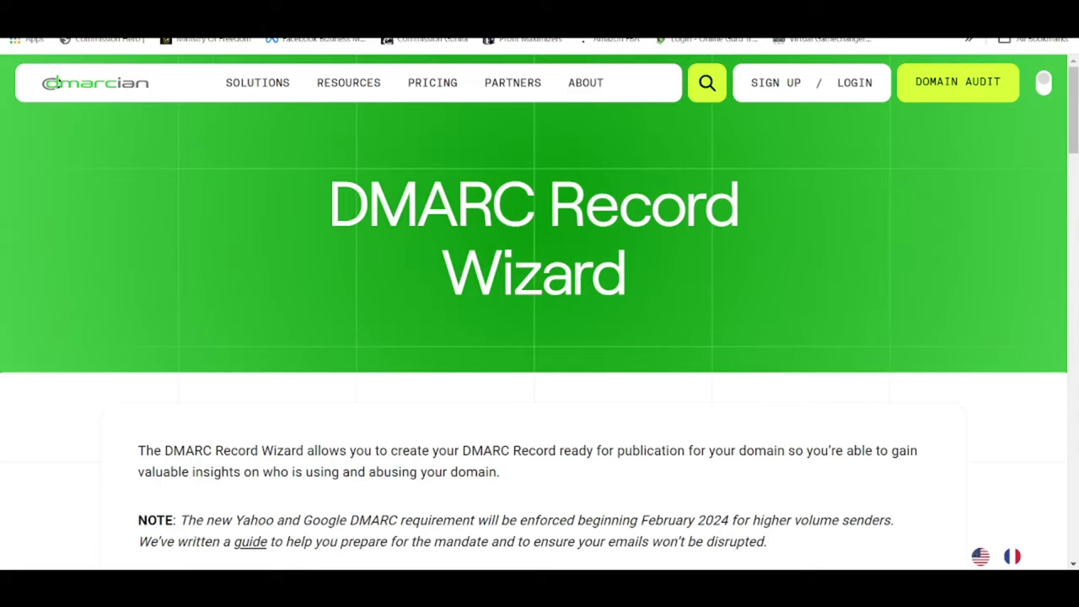
Start a dmarcian DMARC record for affiliatewithbrenda.com, keeping 'Nothing yet, just collect data' as the policy.
{"action": "scroll", "coordinate": [543, 219], "scroll_direction": "down", "scroll_amount": 8}
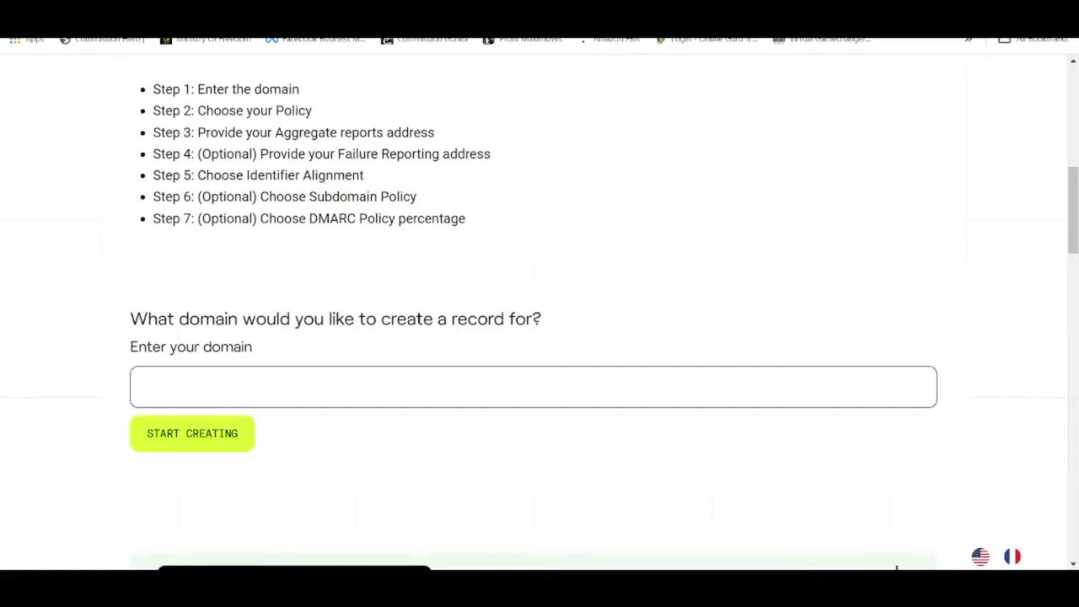
{"action": "left_click", "coordinate": [149, 386]}
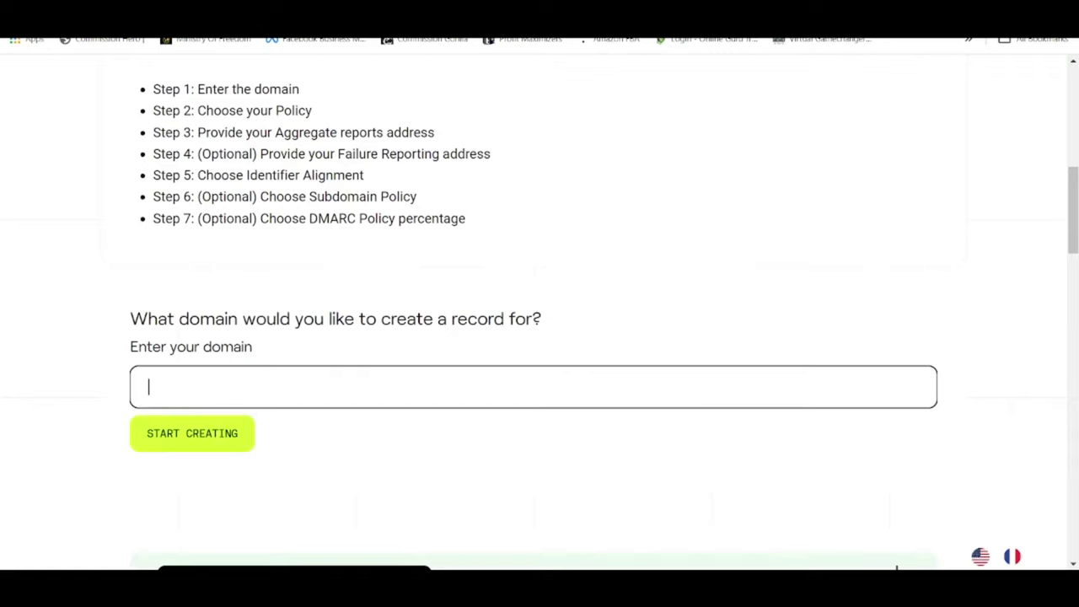
{"action": "type", "text": "affiliate"}
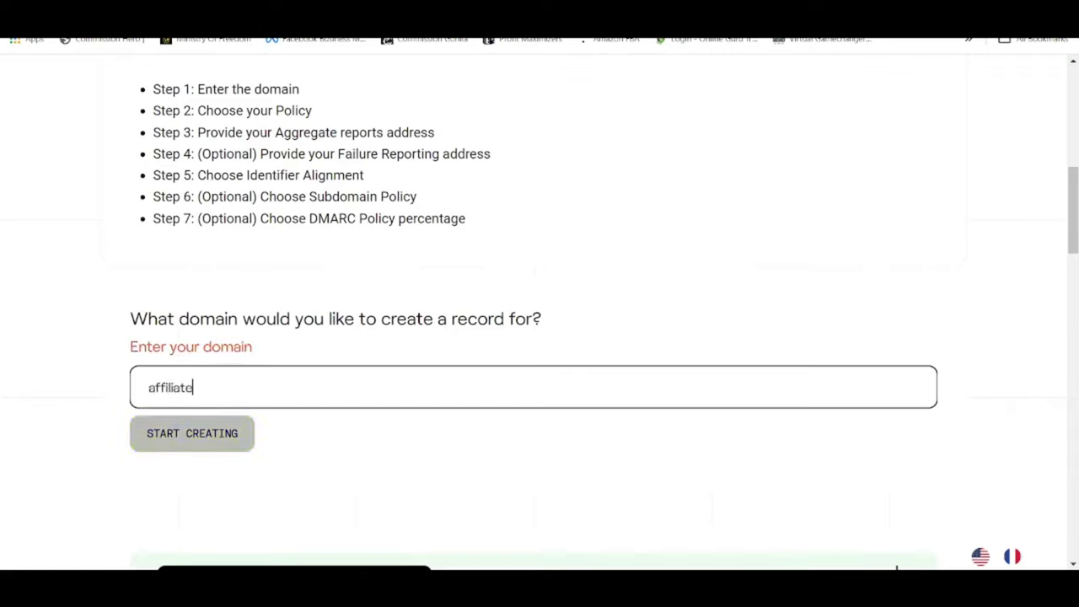
{"action": "type", "text": "withbrenda.com"}
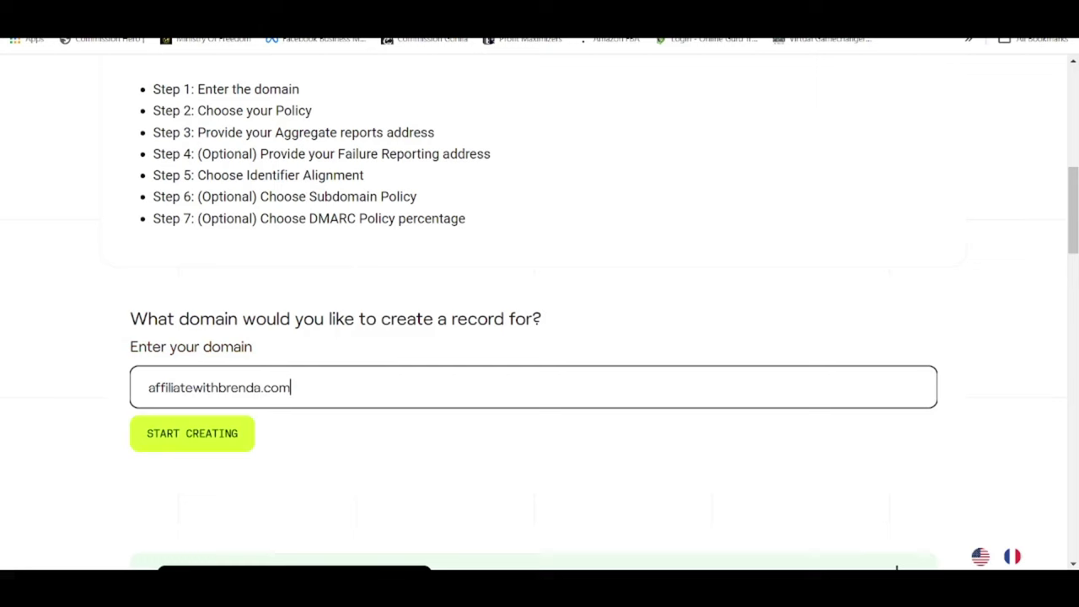
{"action": "left_click", "coordinate": [191, 433]}
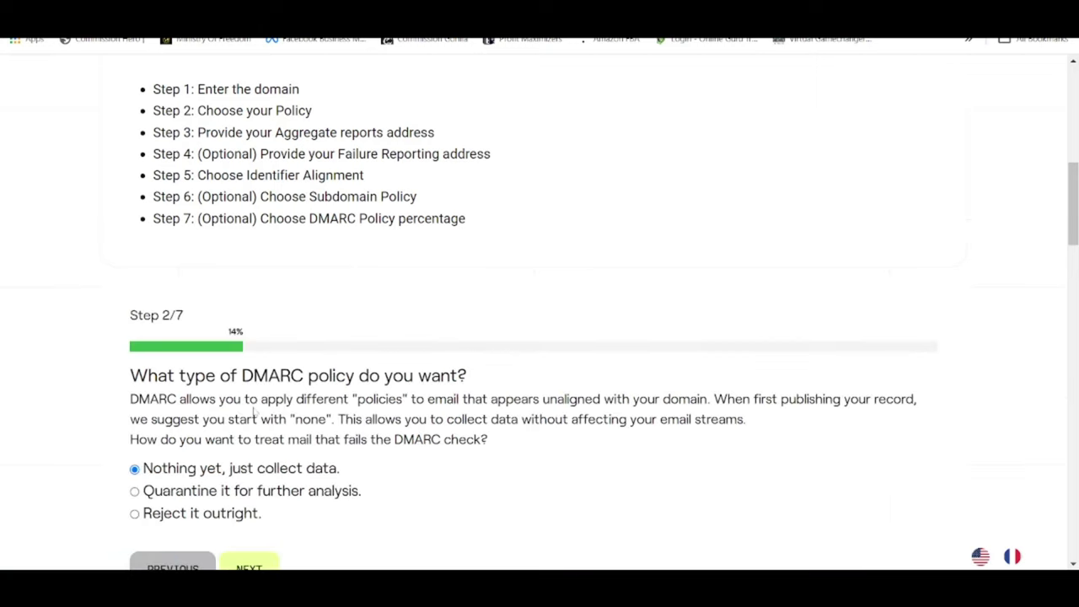
{"action": "scroll", "coordinate": [255, 414], "scroll_direction": "down", "scroll_amount": 1}
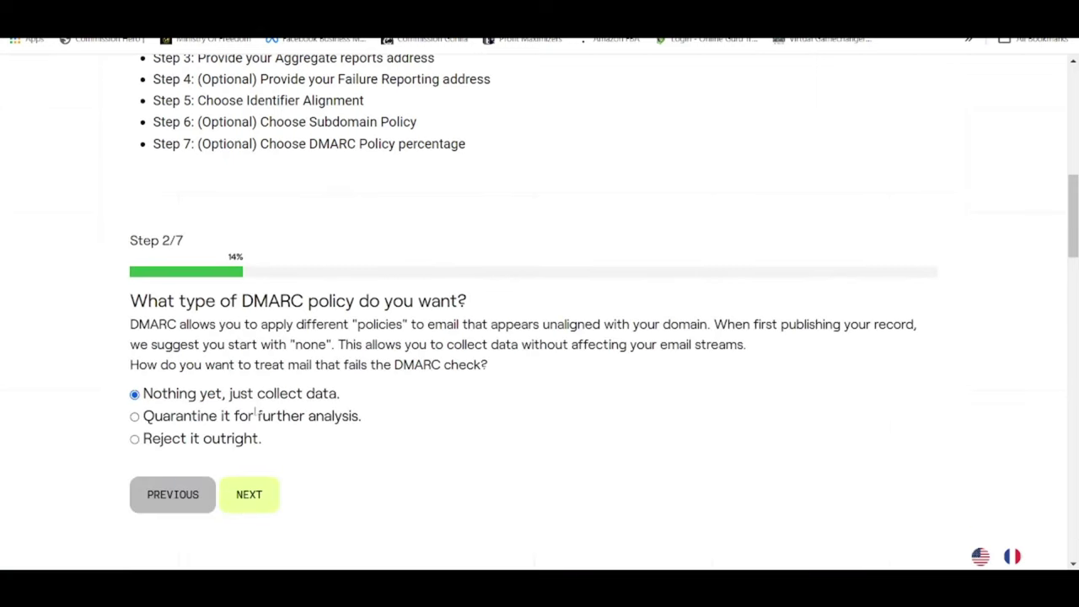
{"action": "left_click", "coordinate": [263, 504]}
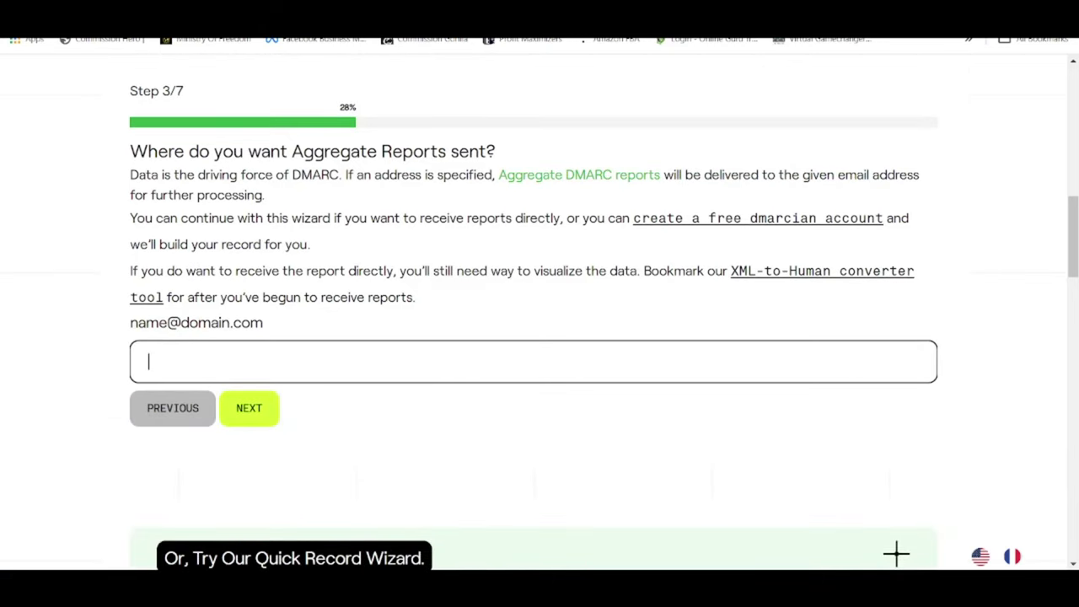
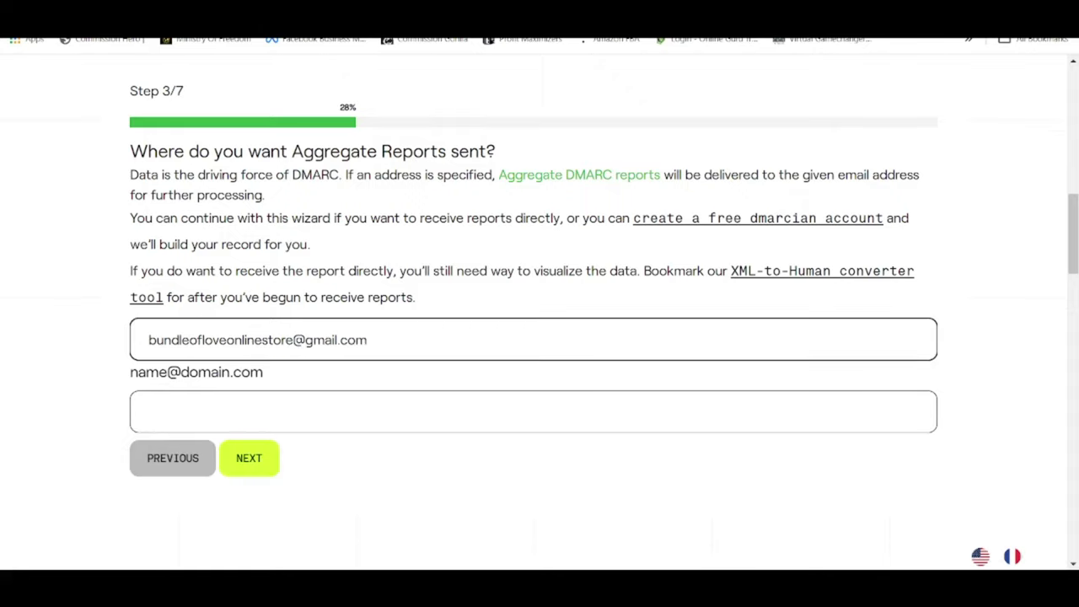
Enter the store's e-mail for aggregate reports, keep default options, and create the p=none DMARC record.
{"action": "left_click", "coordinate": [272, 459]}
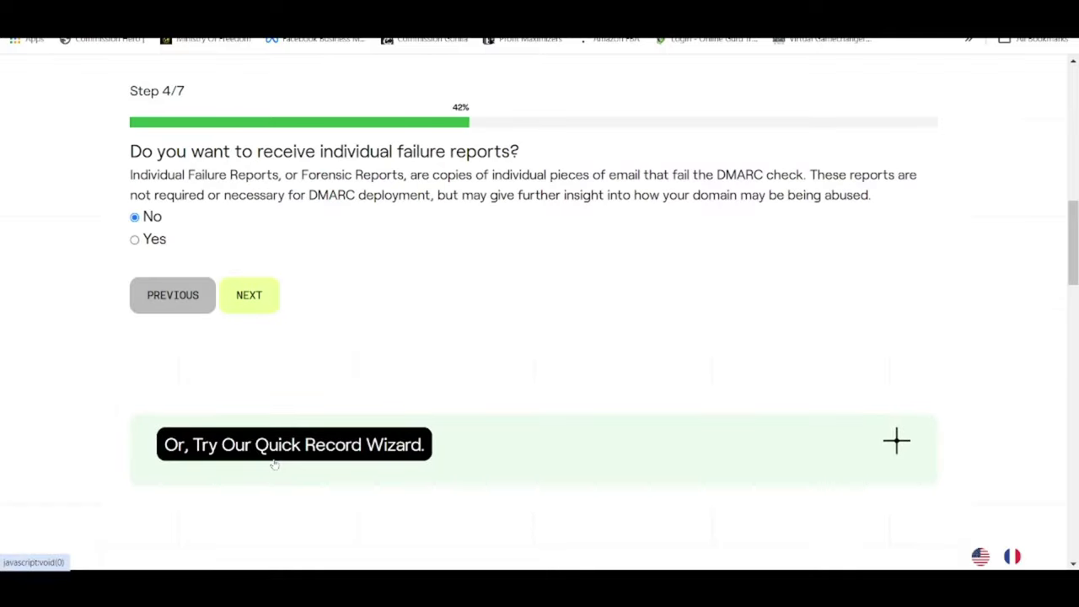
{"action": "left_click", "coordinate": [250, 299]}
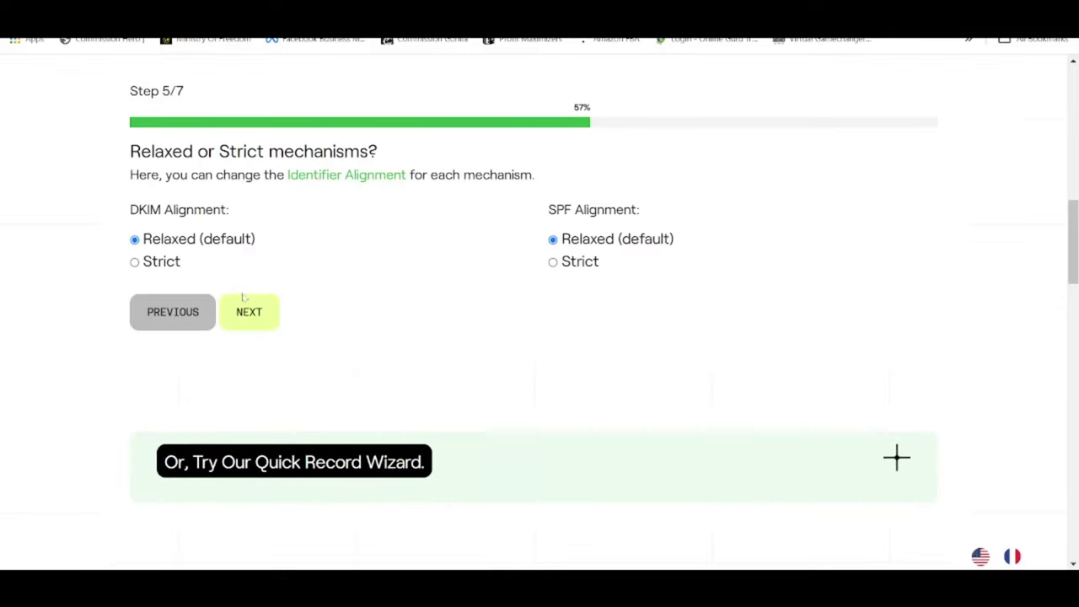
{"action": "left_click", "coordinate": [245, 299]}
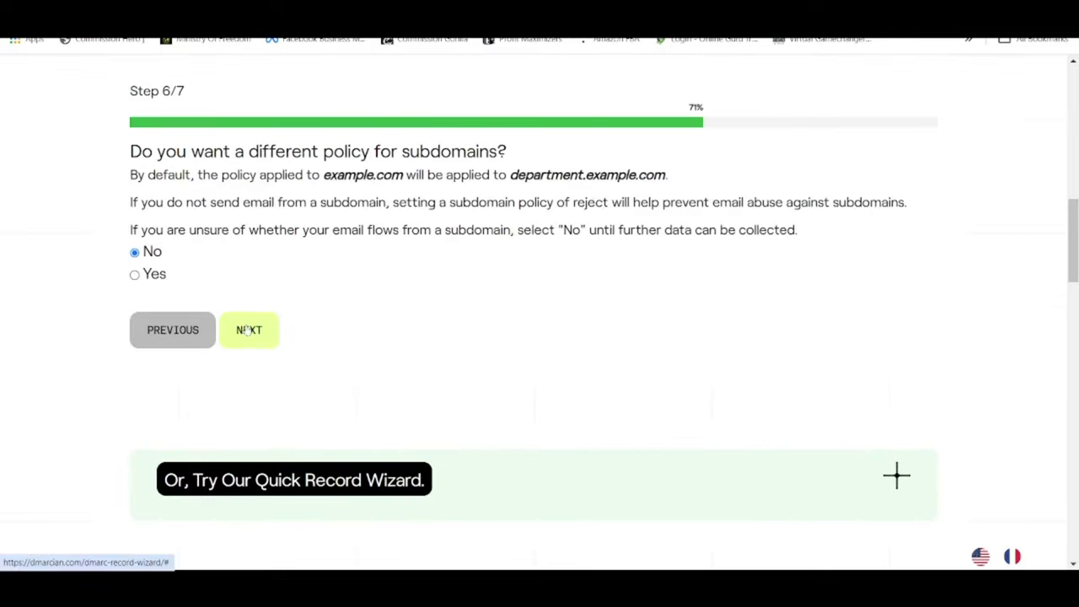
{"action": "left_click", "coordinate": [250, 329]}
{"action": "left_click", "coordinate": [274, 308]}
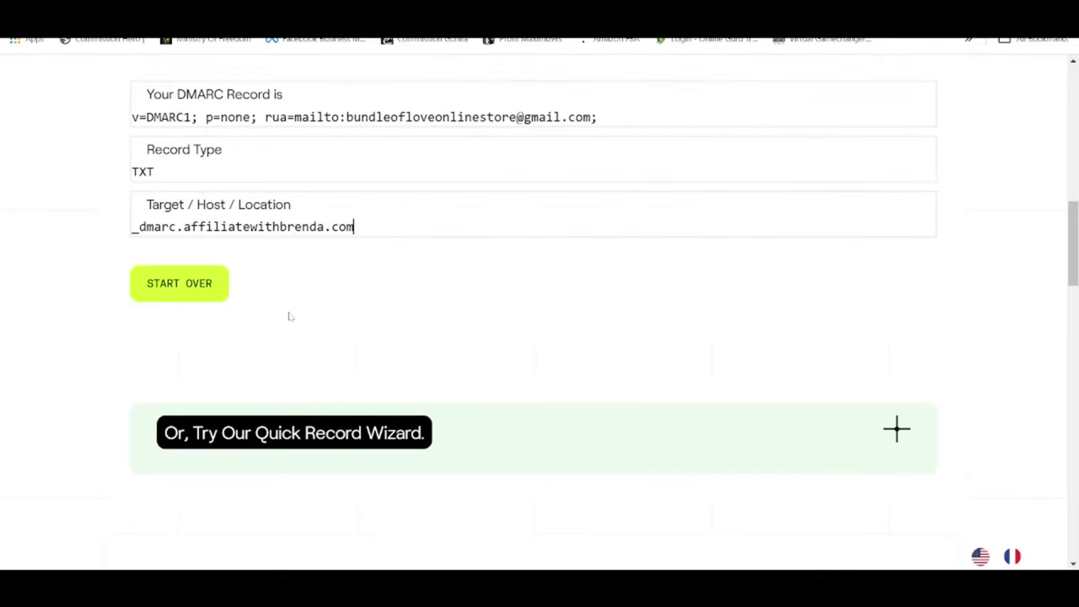
{"action": "scroll", "coordinate": [289, 317], "scroll_direction": "up", "scroll_amount": 1}
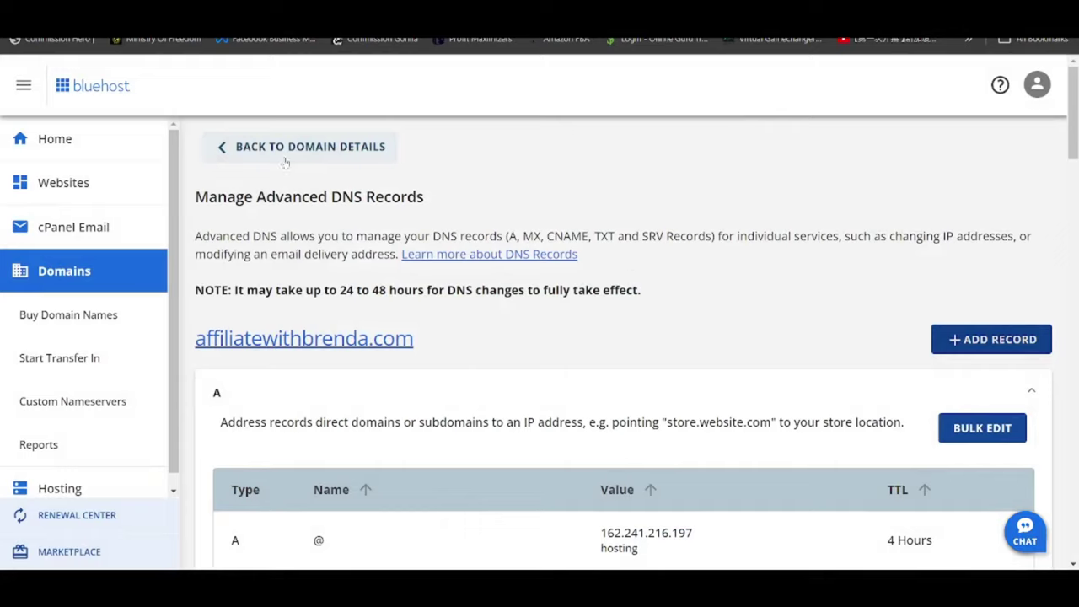
Add a new TXT record in Bluehost that refers to another host.
{"action": "left_click", "coordinate": [993, 340]}
{"action": "left_click", "coordinate": [431, 160]}
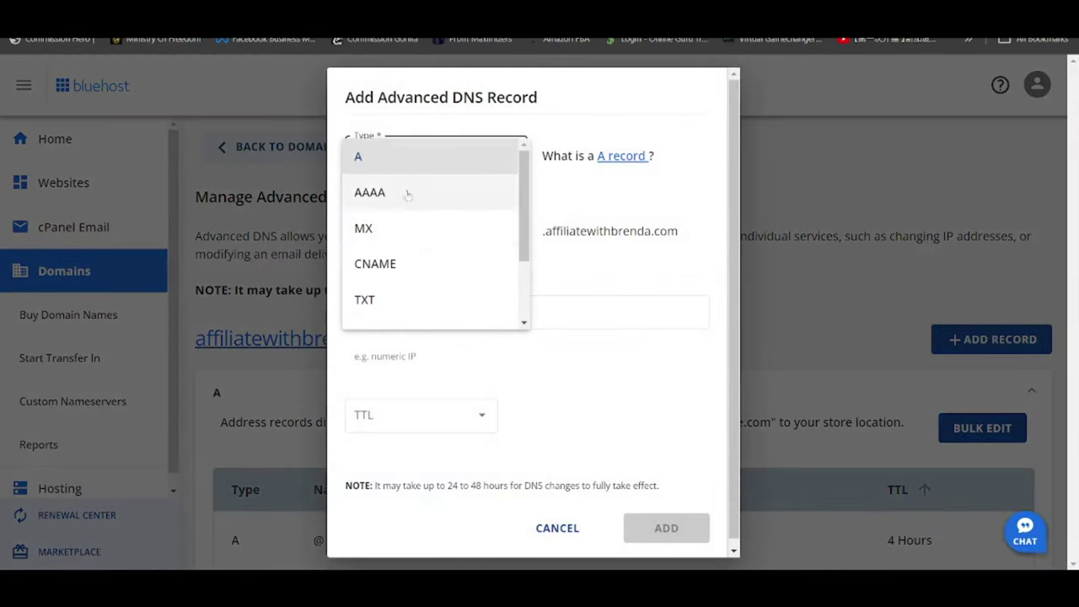
{"action": "left_click", "coordinate": [378, 300]}
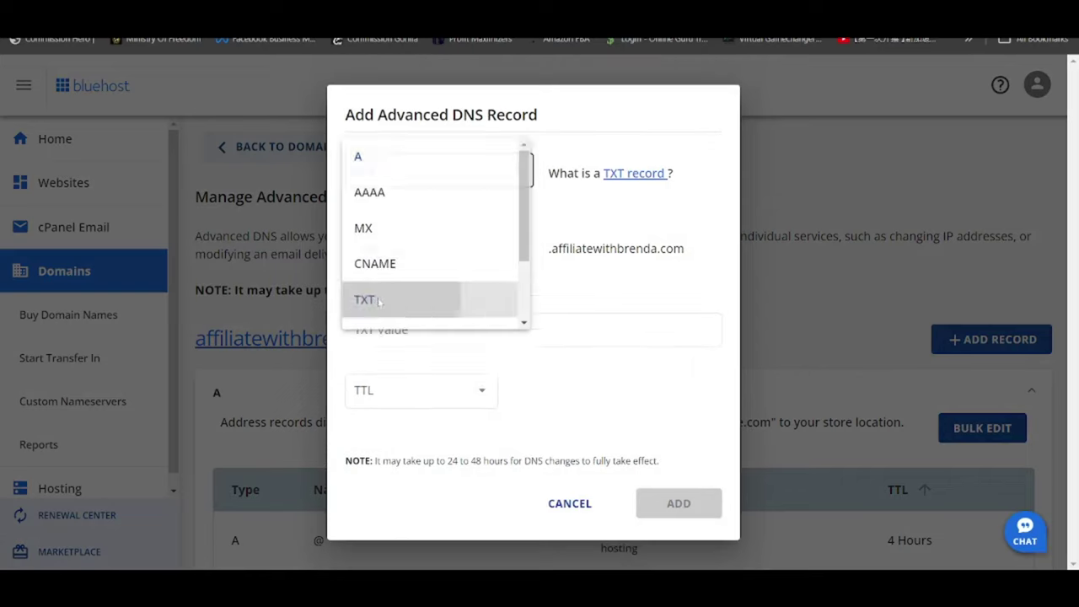
{"action": "left_click", "coordinate": [427, 248]}
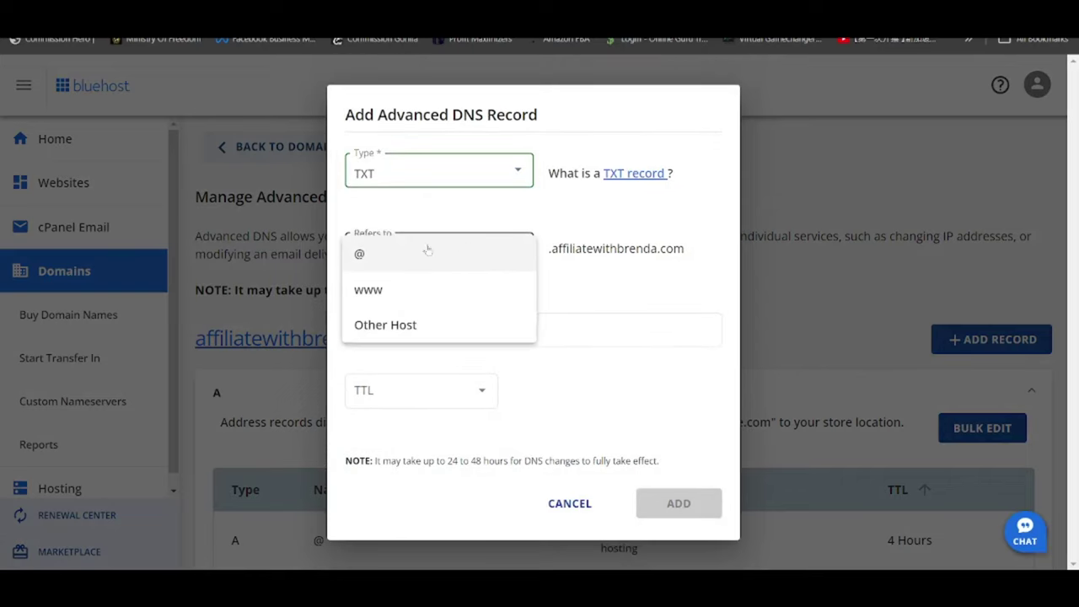
{"action": "left_click", "coordinate": [389, 327]}
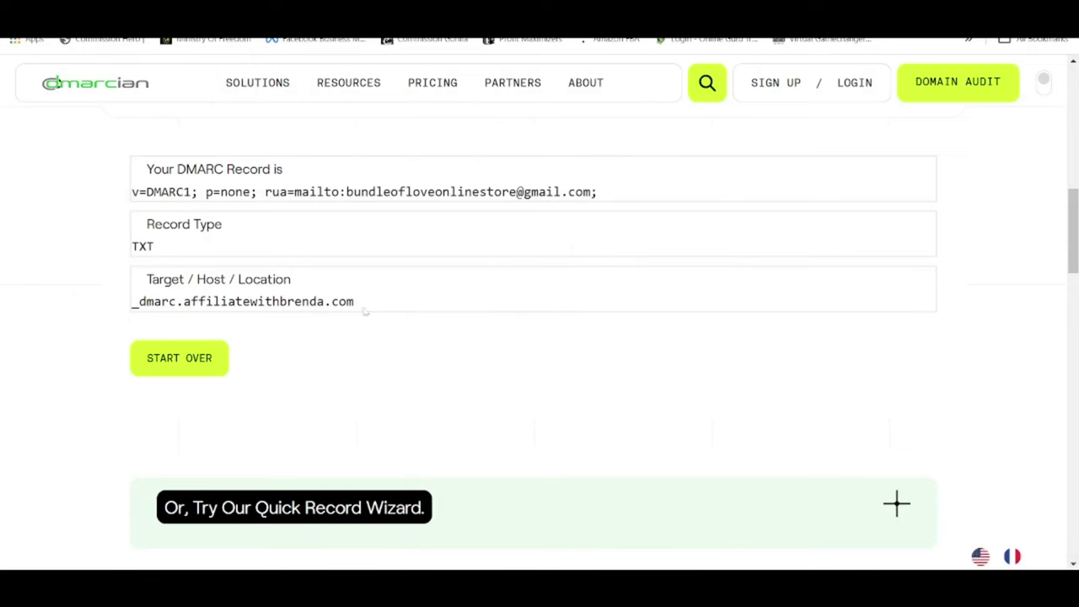
Fill in host _dmarc.affiliatewithbrenda.com, the dmarcian p=none DMARC value, and a 1 Hour TTL.
{"action": "left_click_drag", "start_coordinate": [361, 304], "coordinate": [99, 301]}
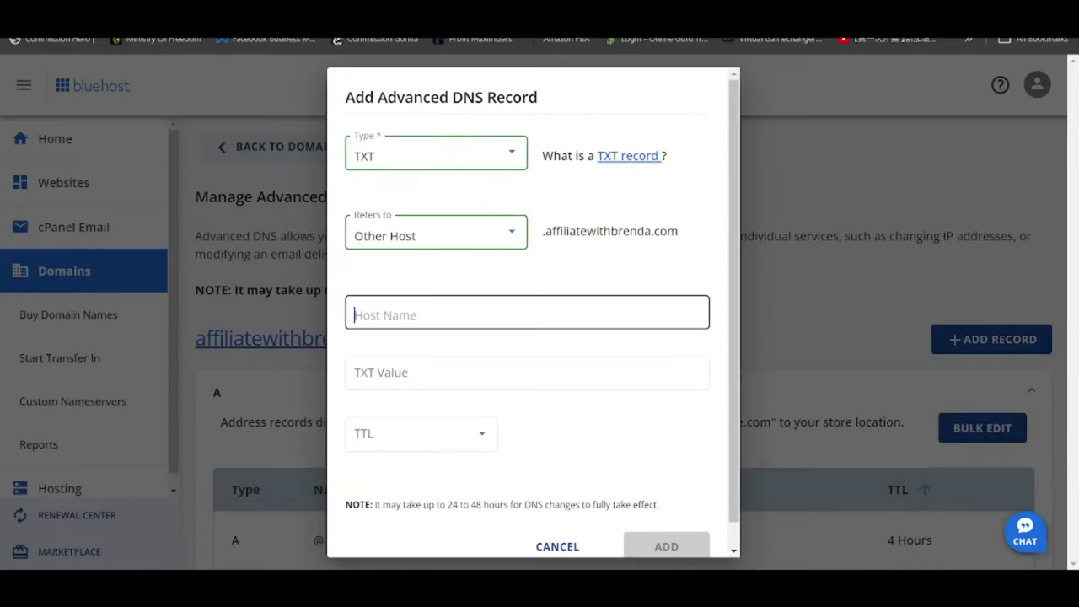
{"action": "type", "text": "_dmarc.affiliatewithbrenda.com"}
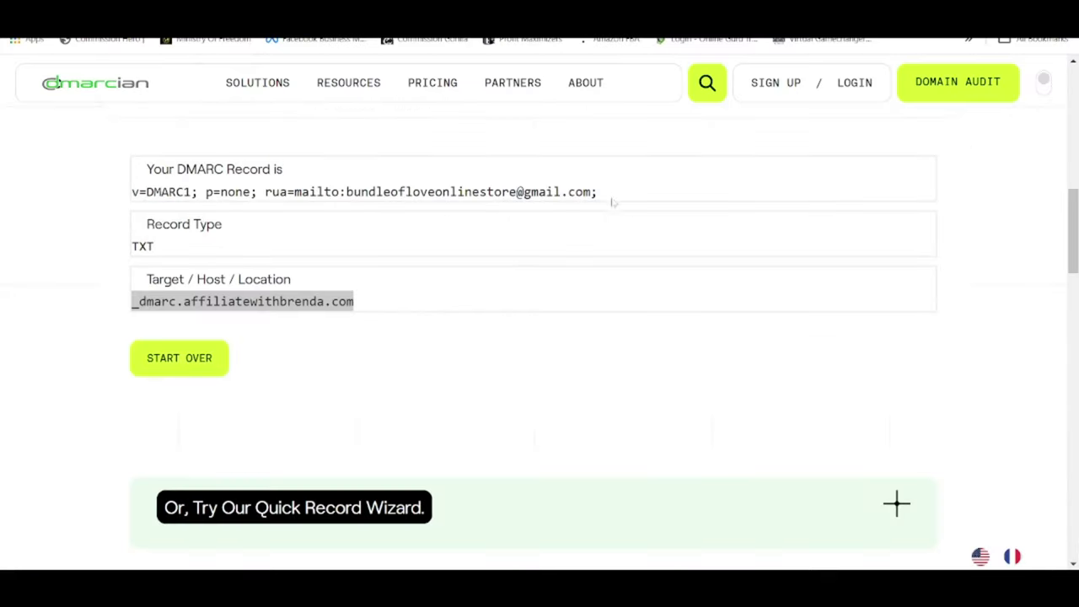
{"action": "left_click_drag", "start_coordinate": [598, 192], "coordinate": [132, 192]}
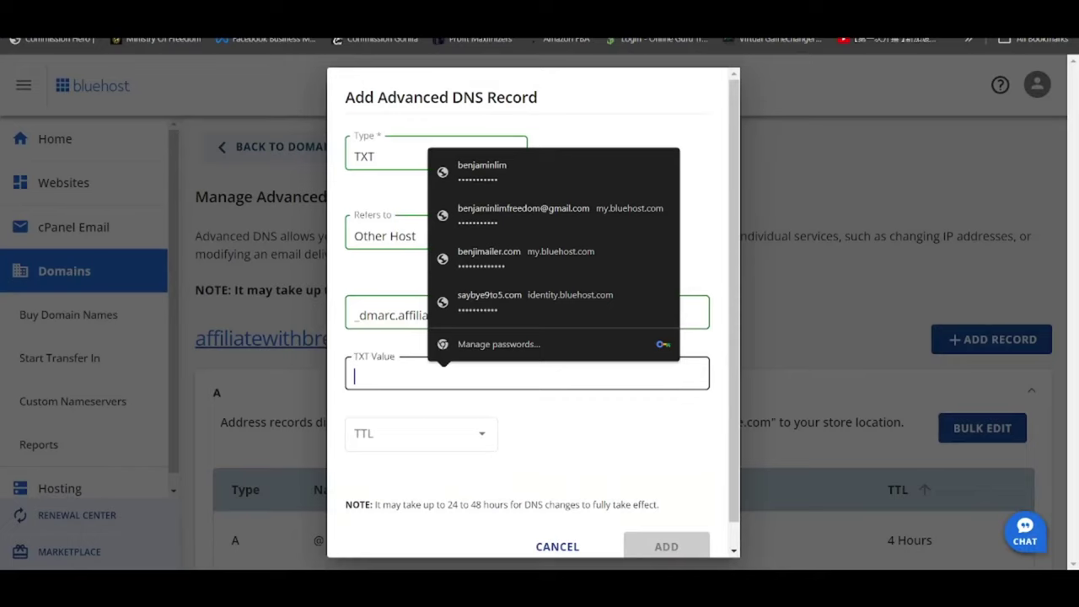
{"action": "key", "text": "ctrl+v"}
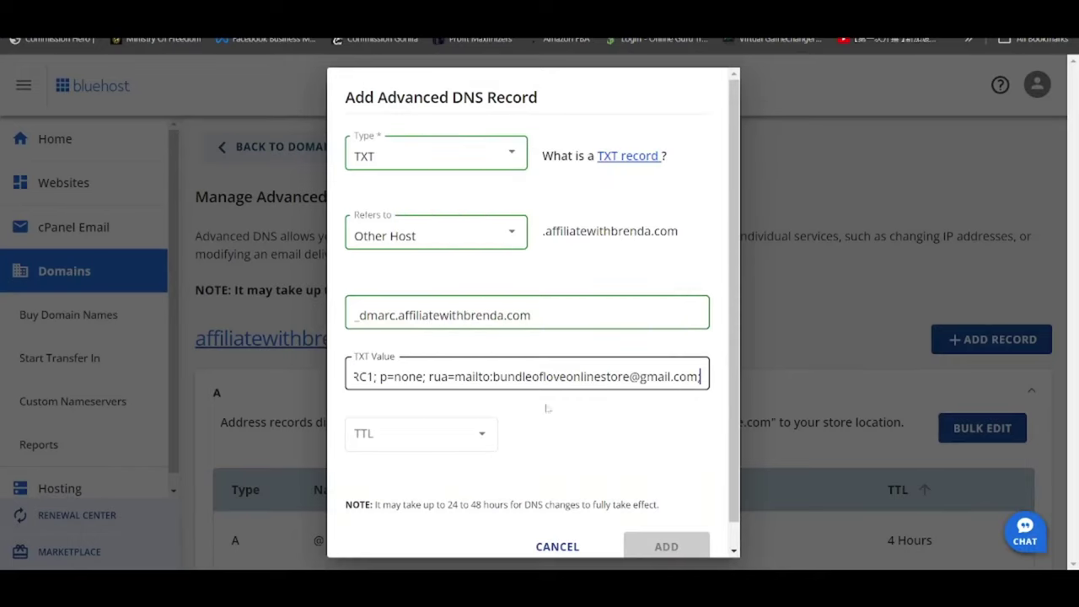
{"action": "left_click", "coordinate": [546, 406]}
{"action": "left_click", "coordinate": [481, 433]}
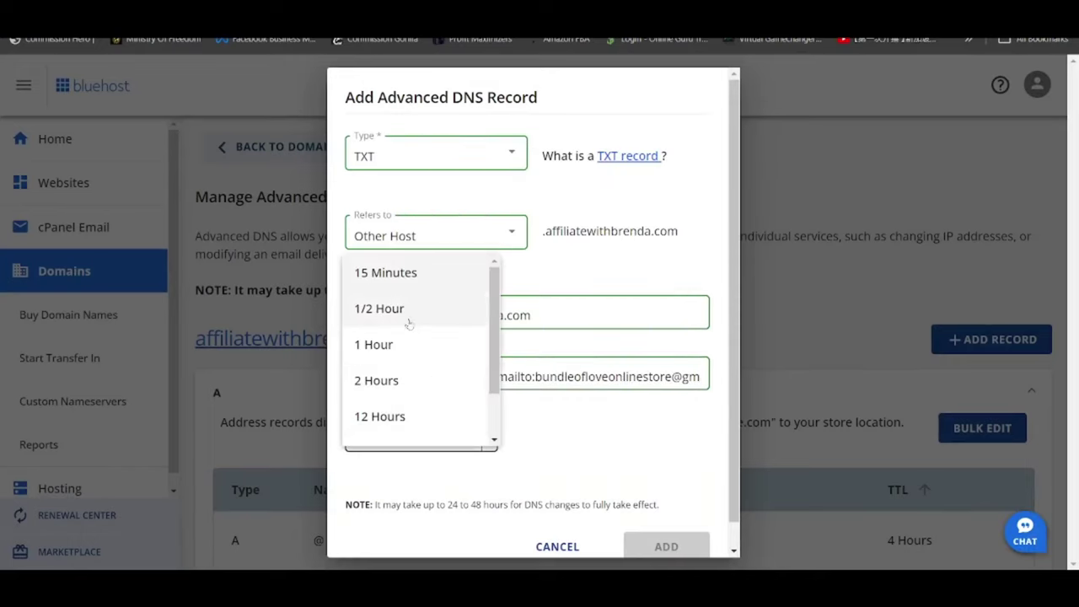
{"action": "left_click", "coordinate": [410, 349]}
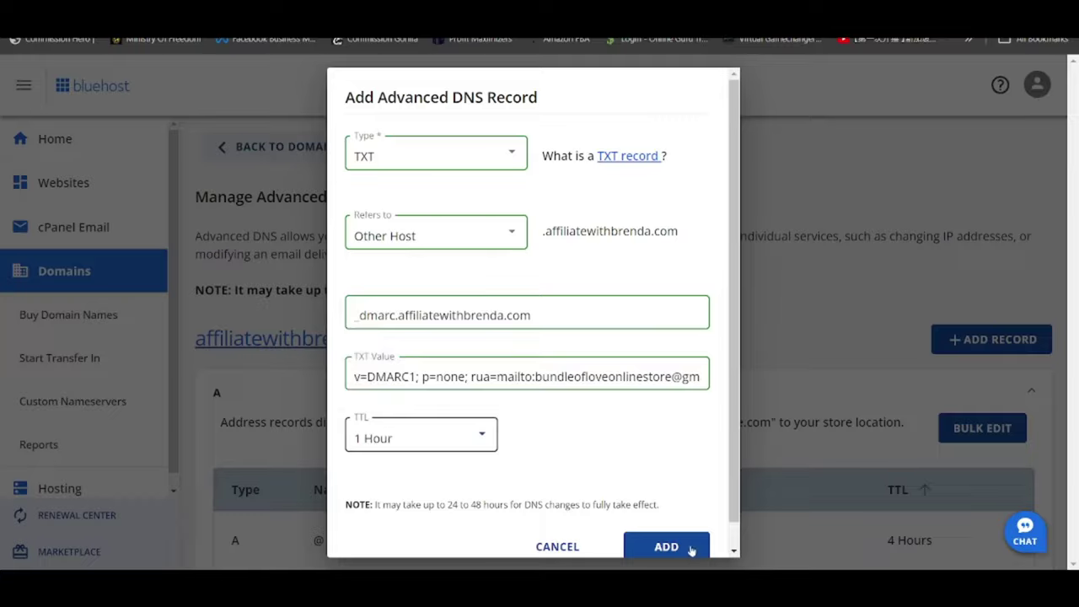